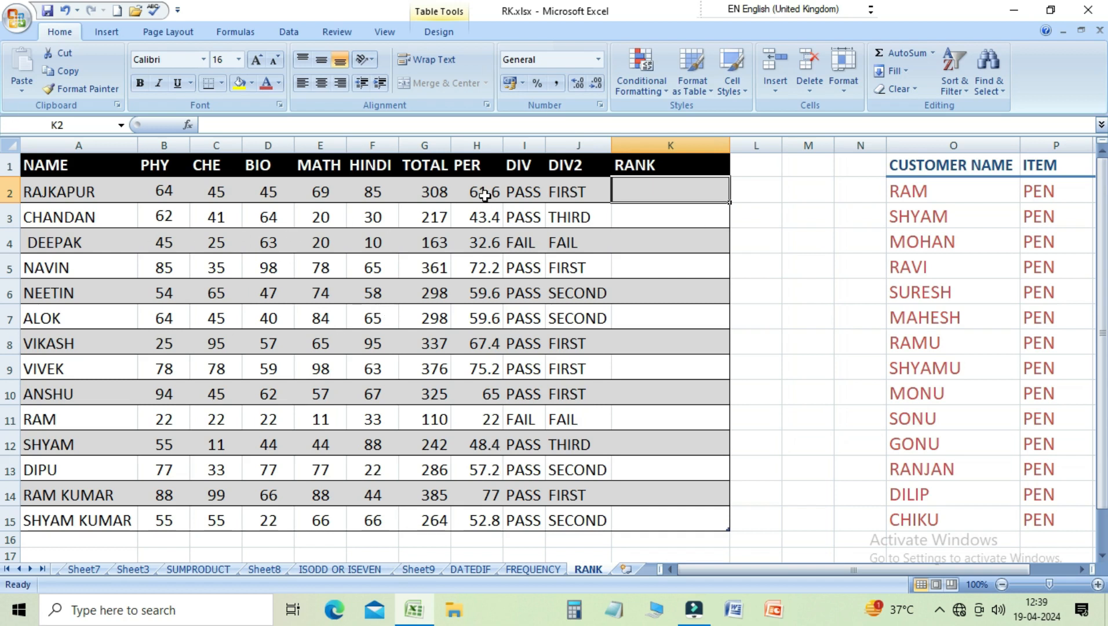
# Step: Inspect the first student's TOTAL, PER and DIV2 cells, ending on the empty RANK cell K2
pyautogui.click(431, 192)
pyautogui.click(472, 196)
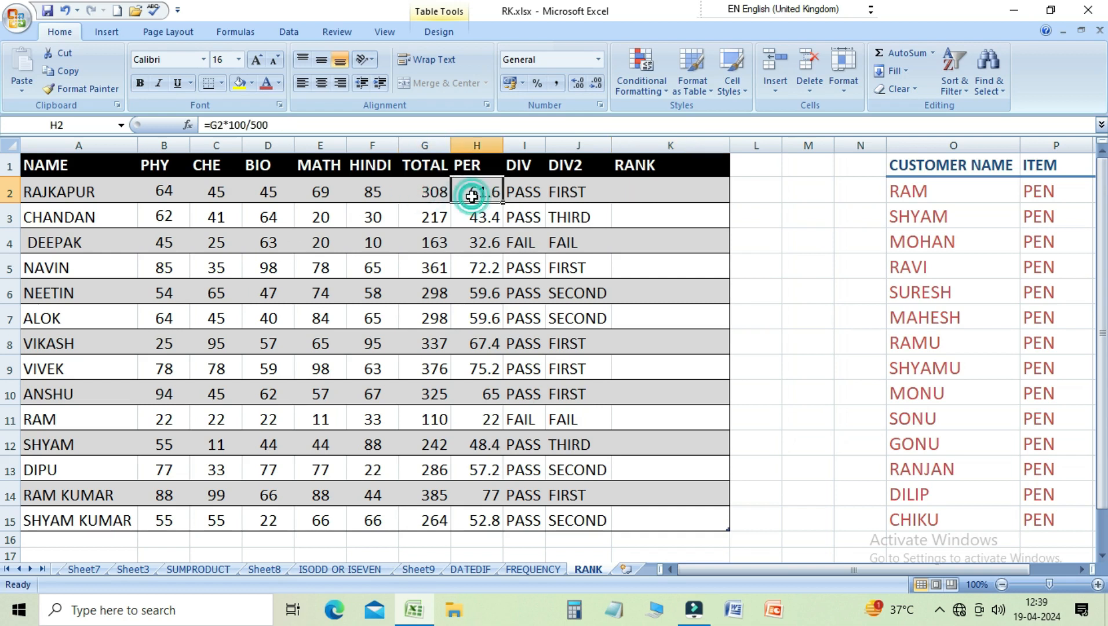
pyautogui.click(555, 196)
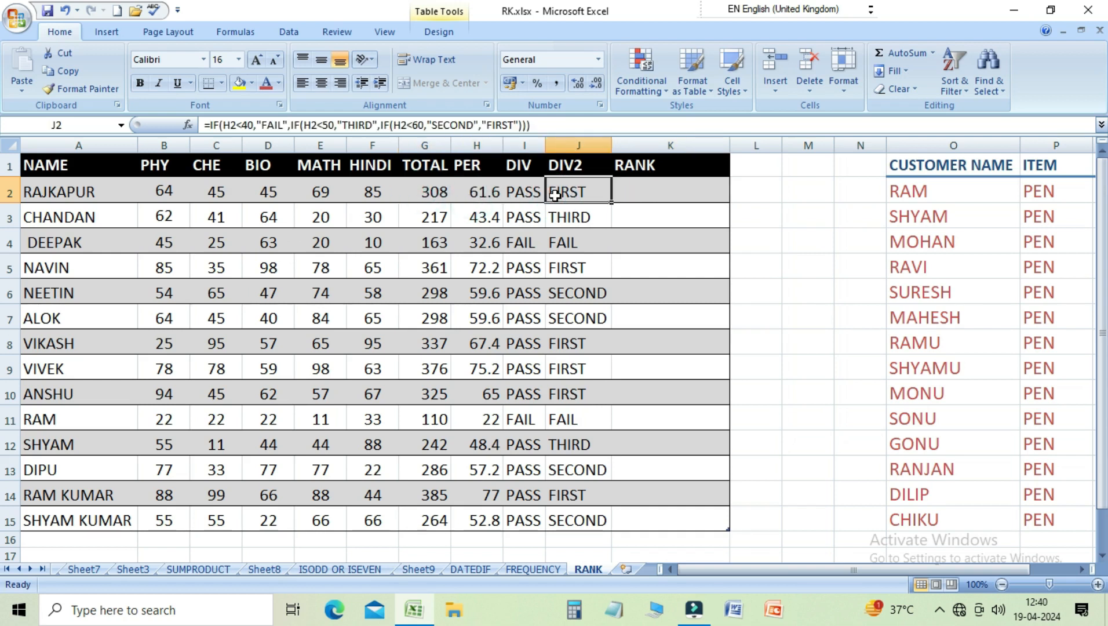
pyautogui.click(643, 191)
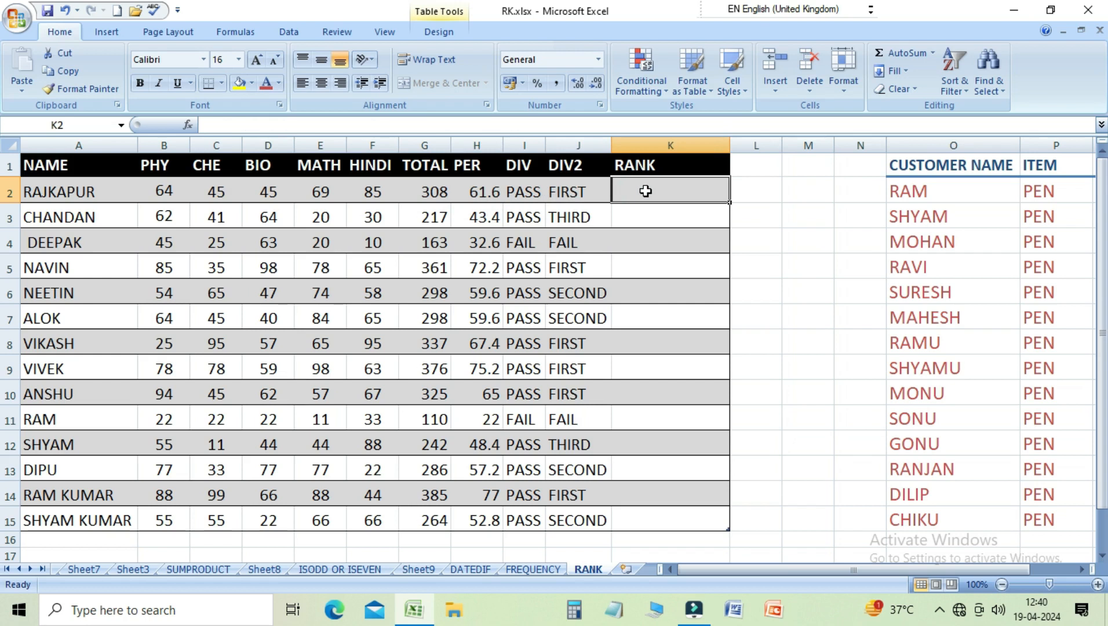
pyautogui.write('RAN')
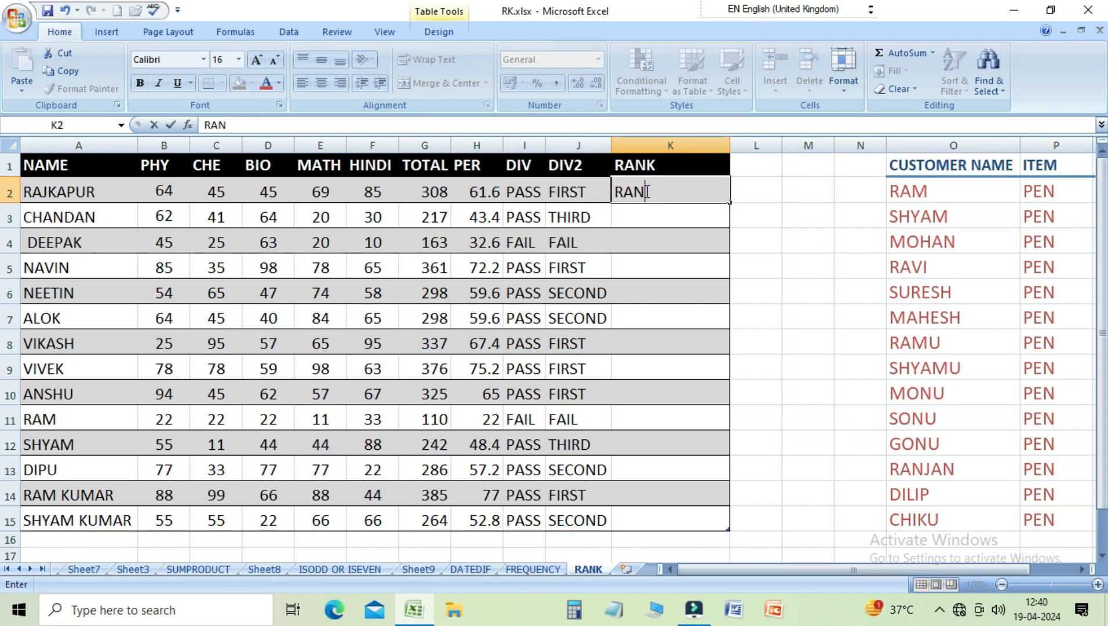
pyautogui.write('K')
pyautogui.press('BackSpace')
pyautogui.press('BackSpace')
pyautogui.press('BackSpace')
pyautogui.press('BackSpace')
# Step: Enter =RANK(H2,H2:H15,1) in K2 to rank the first student's percentage in ascending order
pyautogui.write('=')
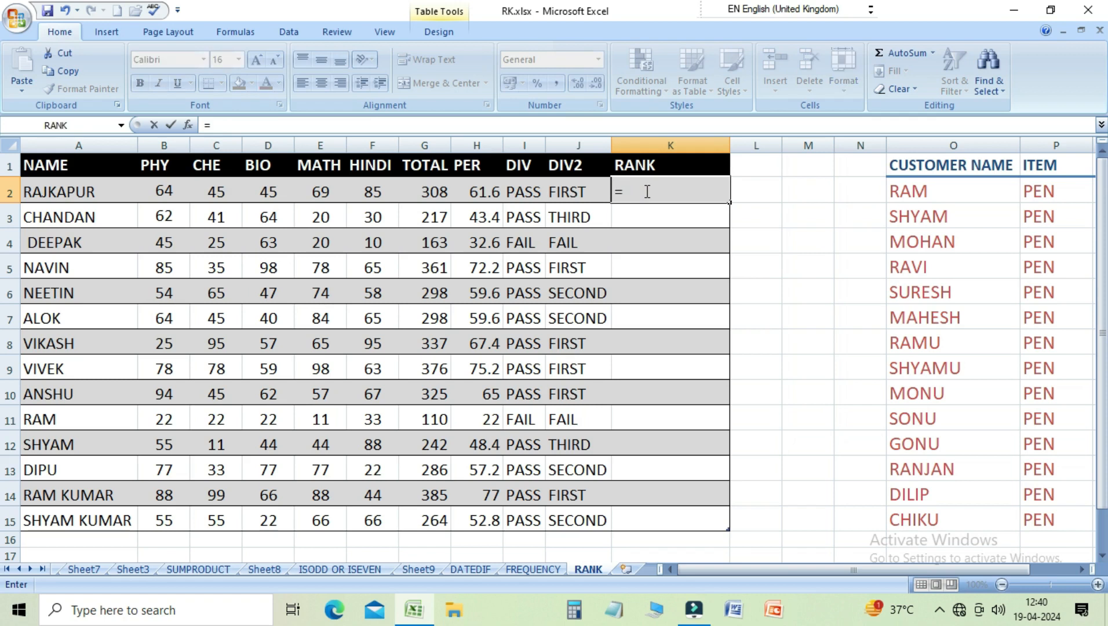
pyautogui.write('RANK')
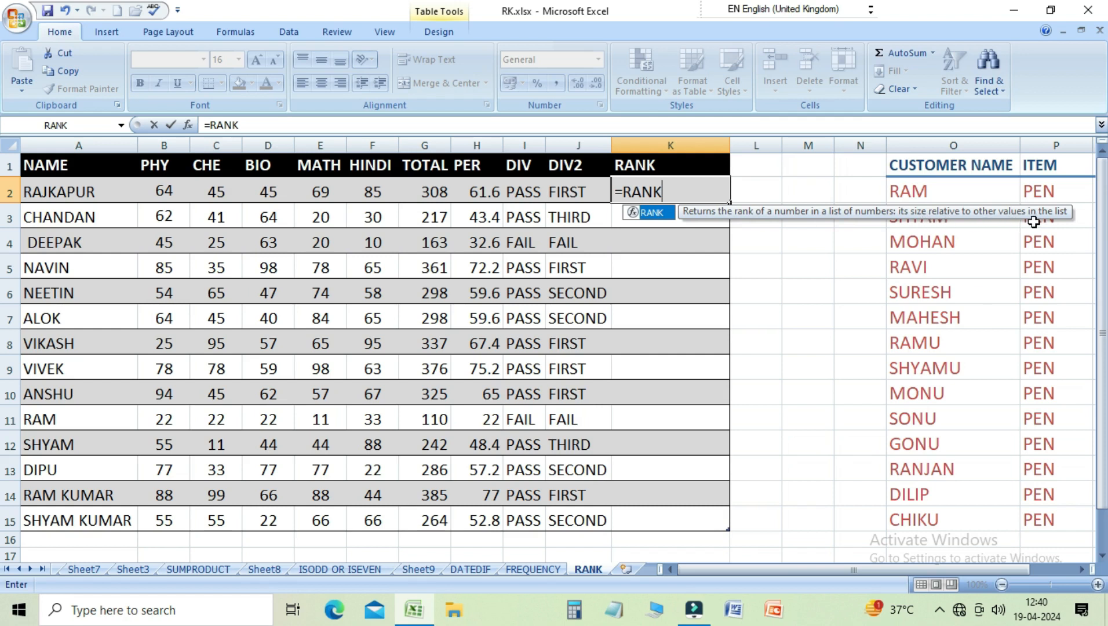
pyautogui.write('(')
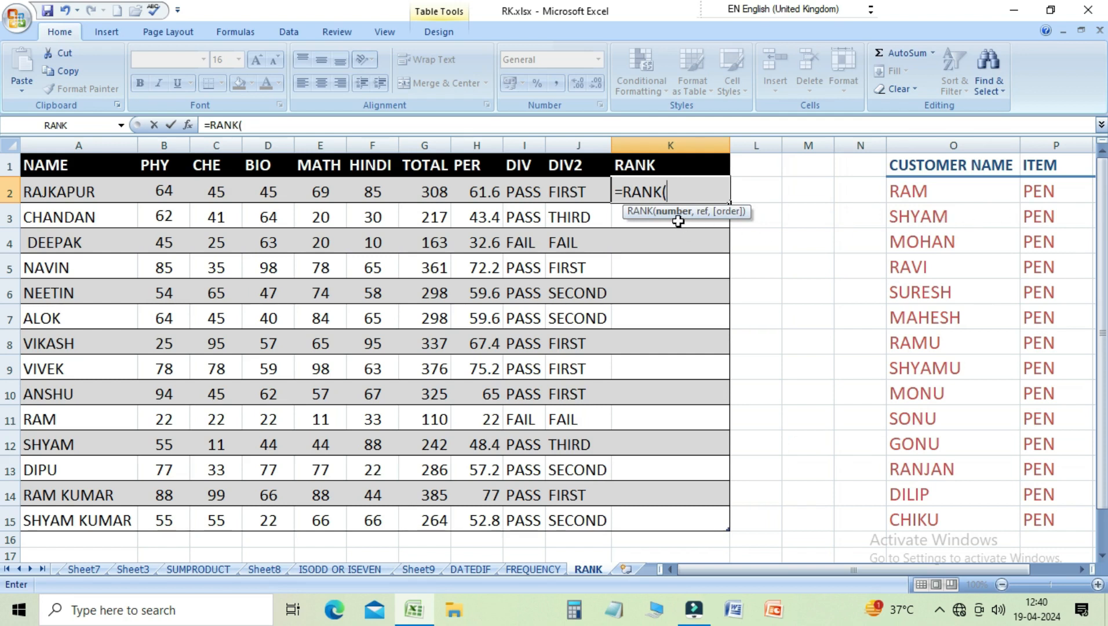
pyautogui.click(470, 194)
pyautogui.write(',')
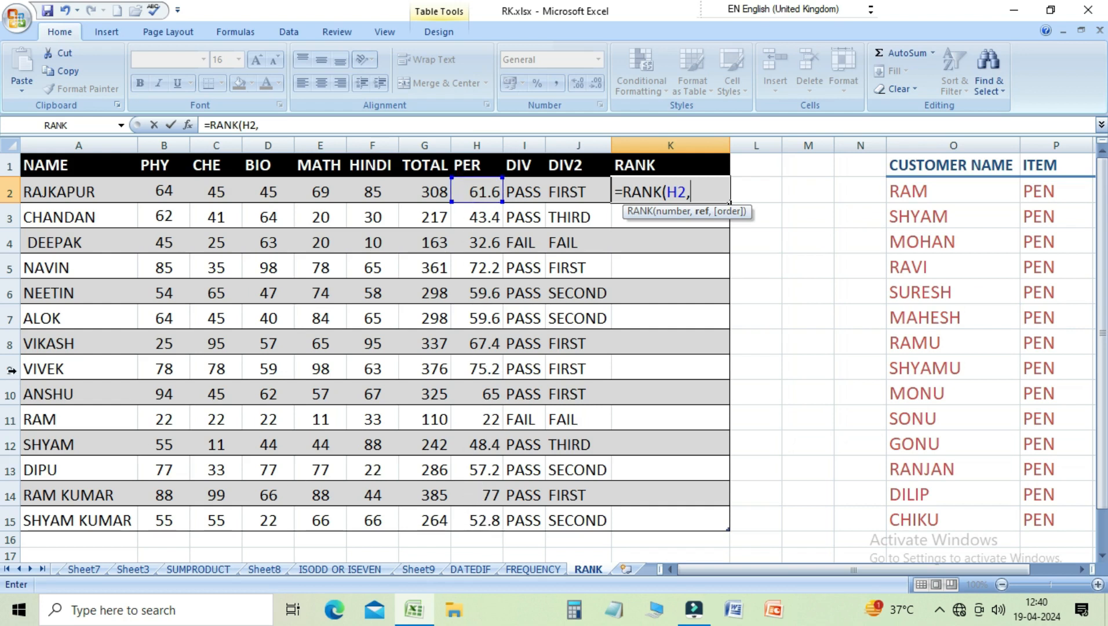
pyautogui.moveTo(482, 189); pyautogui.dragTo(474, 521)
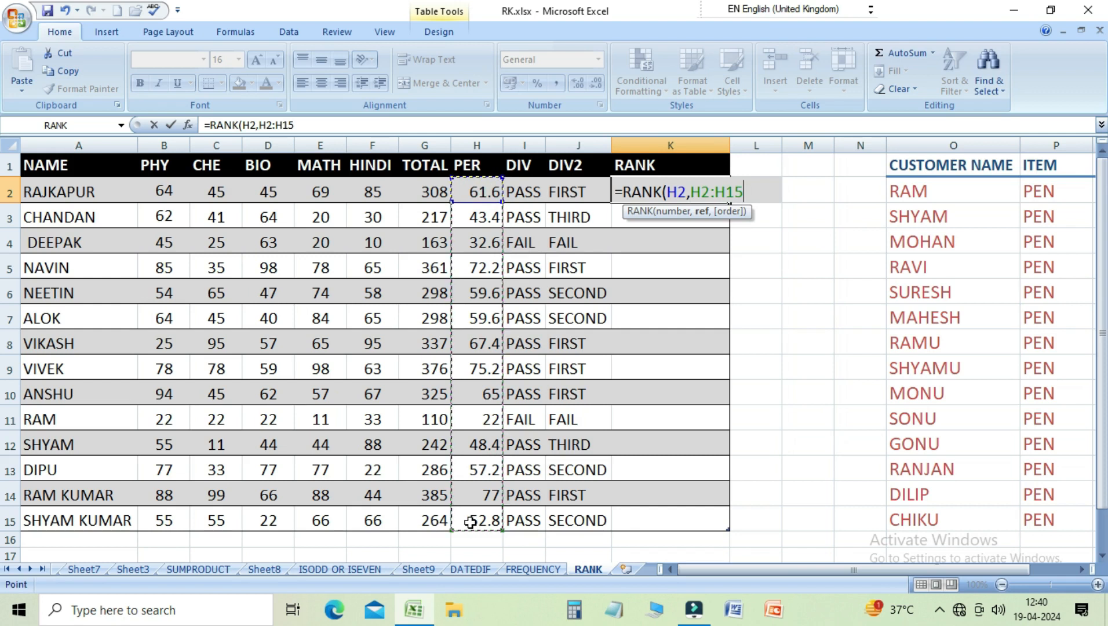
pyautogui.write(',')
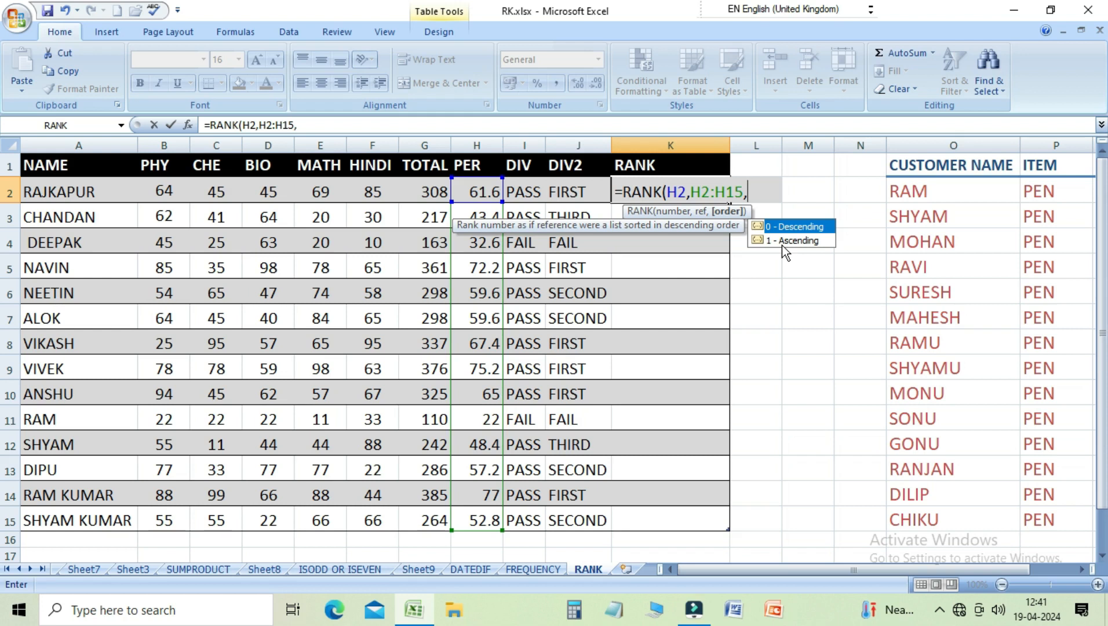
pyautogui.write('0')
pyautogui.press('BackSpace')
pyautogui.write('1)')
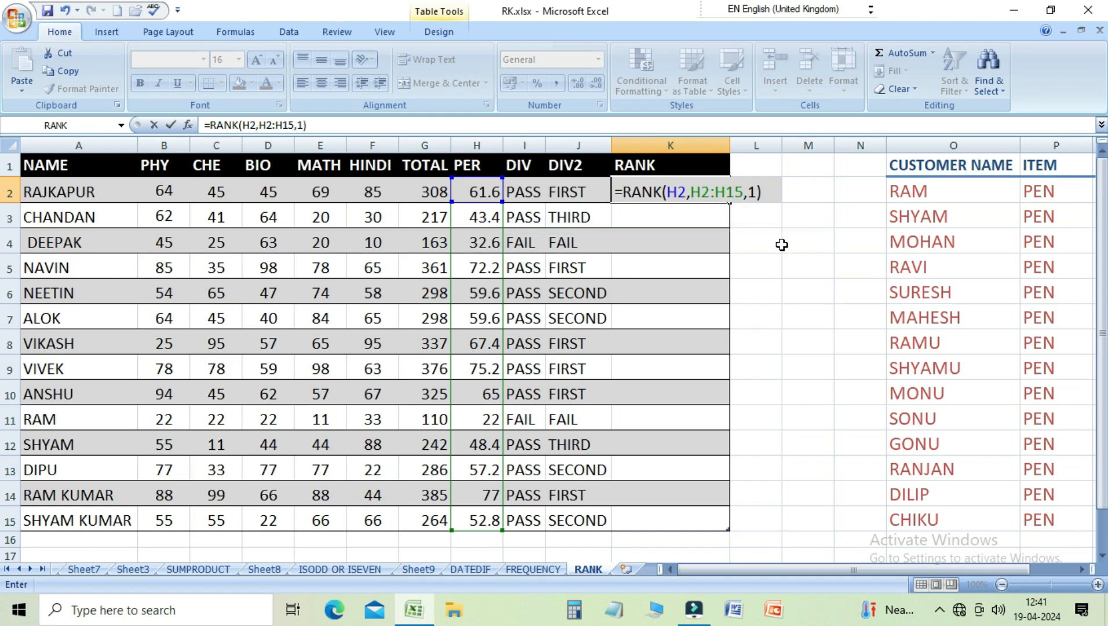
pyautogui.press('Return')
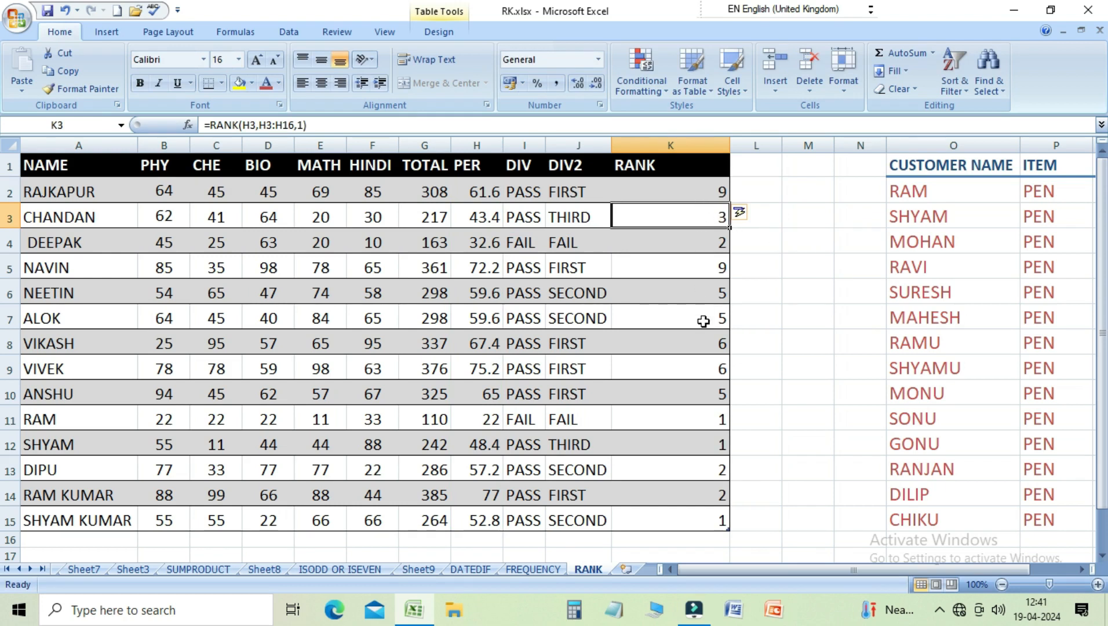
# Step: Examine the reference ranges used by the RANK formulas from K2 down to K9
pyautogui.click(680, 189)
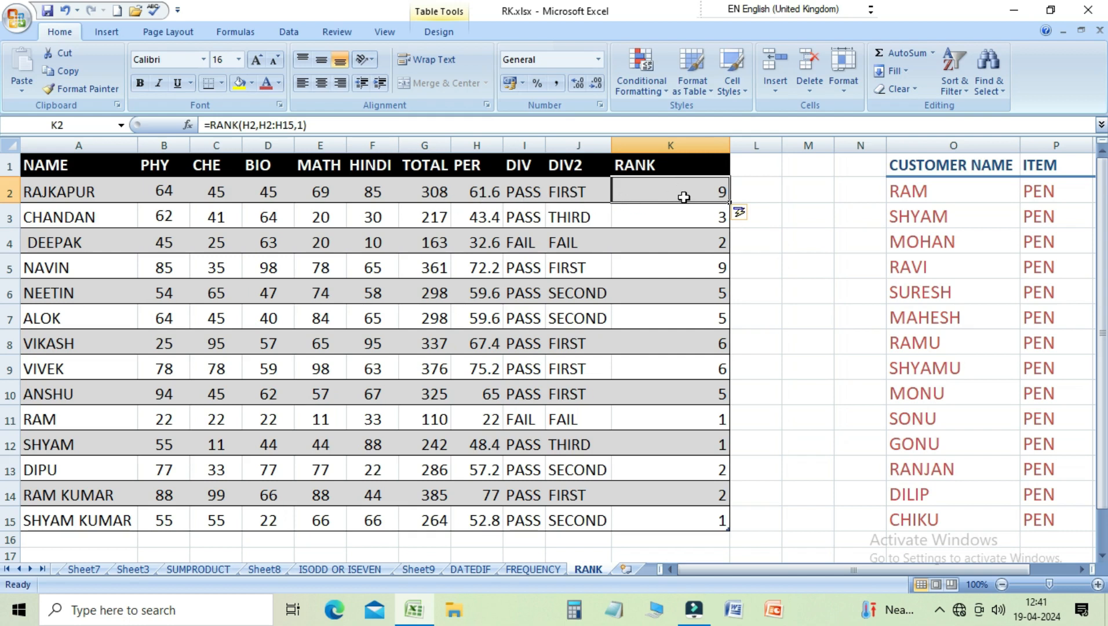
pyautogui.click(651, 218)
pyautogui.click(660, 241)
pyautogui.click(663, 270)
pyautogui.click(670, 298)
pyautogui.click(674, 320)
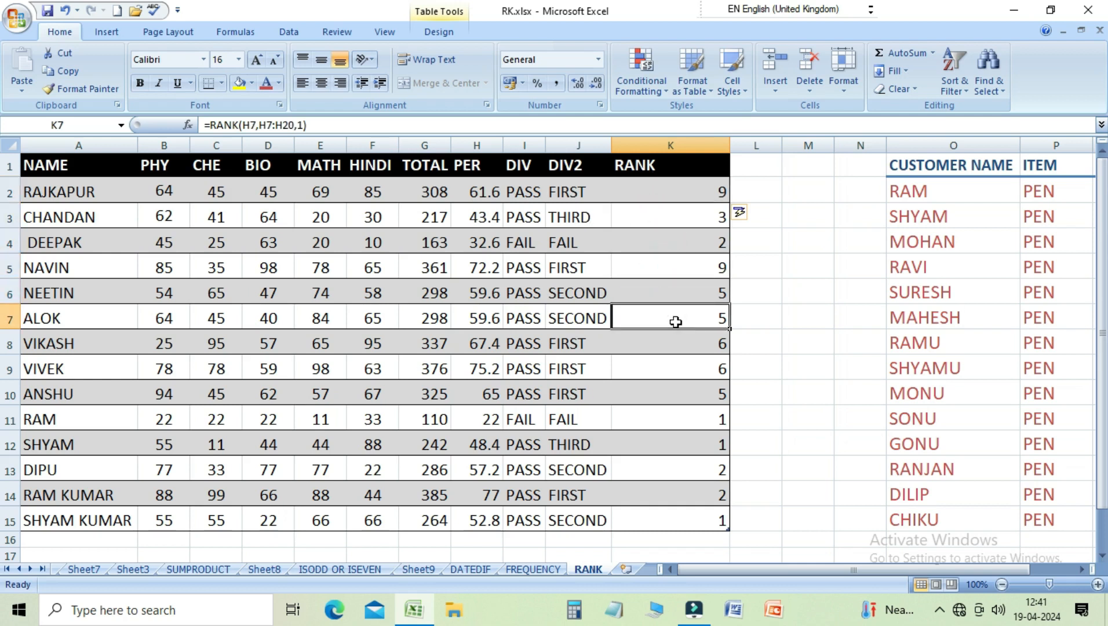
pyautogui.click(668, 288)
pyautogui.click(681, 312)
pyautogui.click(677, 348)
pyautogui.click(679, 372)
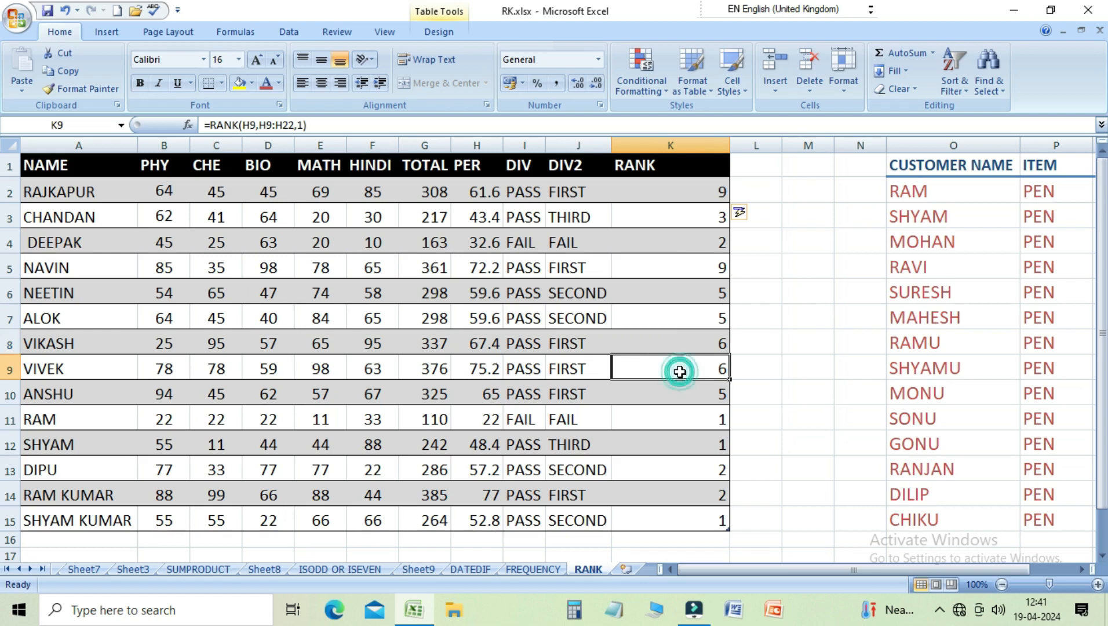
# Step: Compare the ranks in rows 6 to 9 with their percentages, and check the formulas in K2, K12 and K15
pyautogui.click(669, 292)
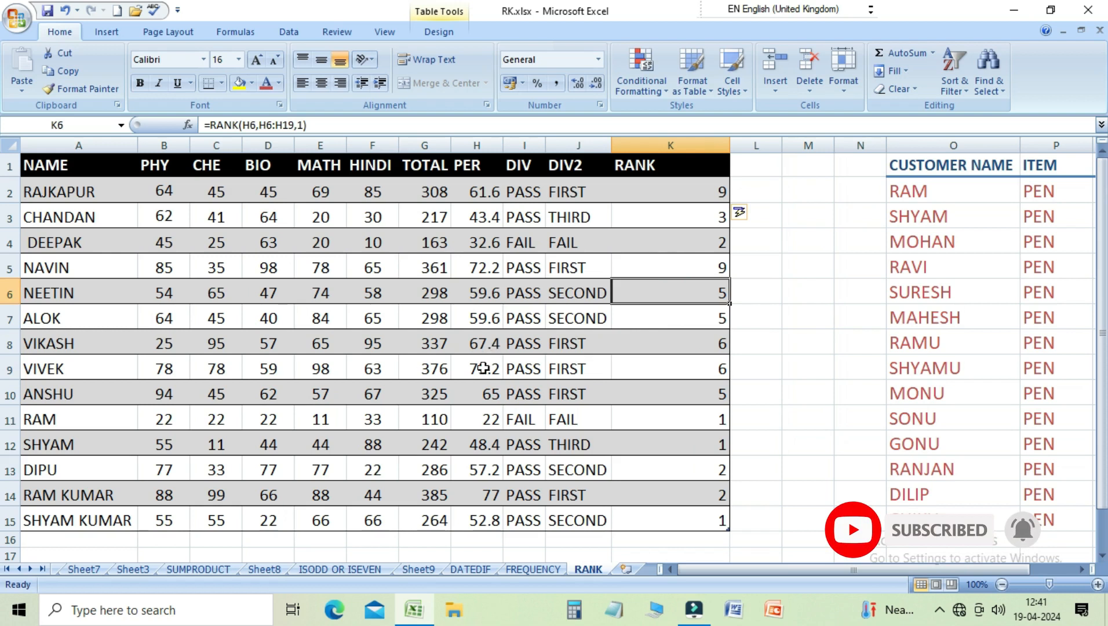
pyautogui.click(711, 366)
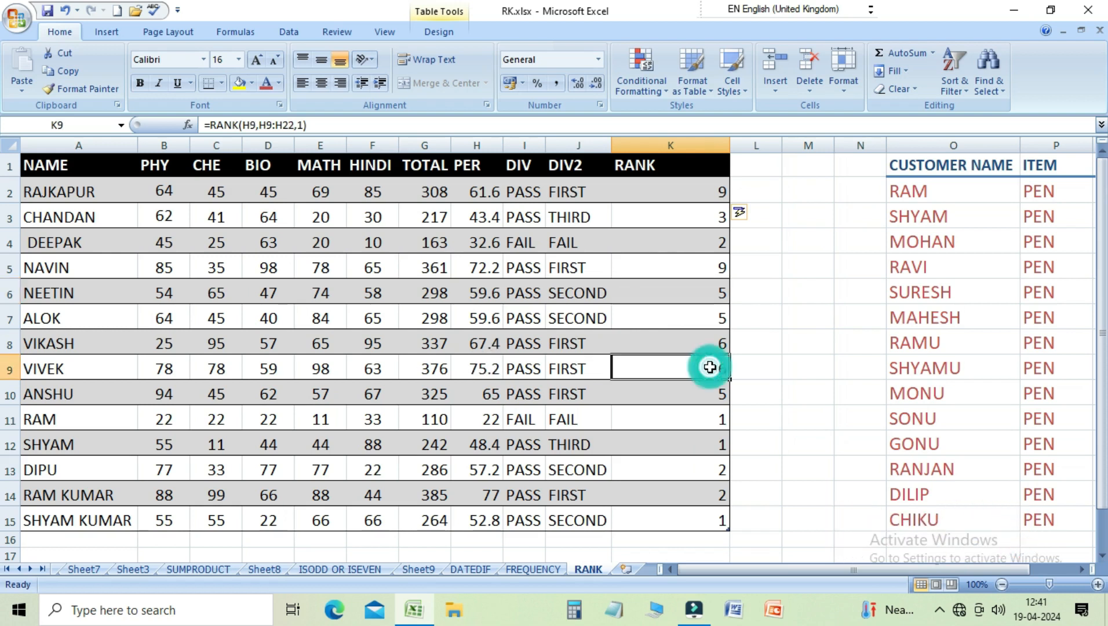
pyautogui.click(708, 349)
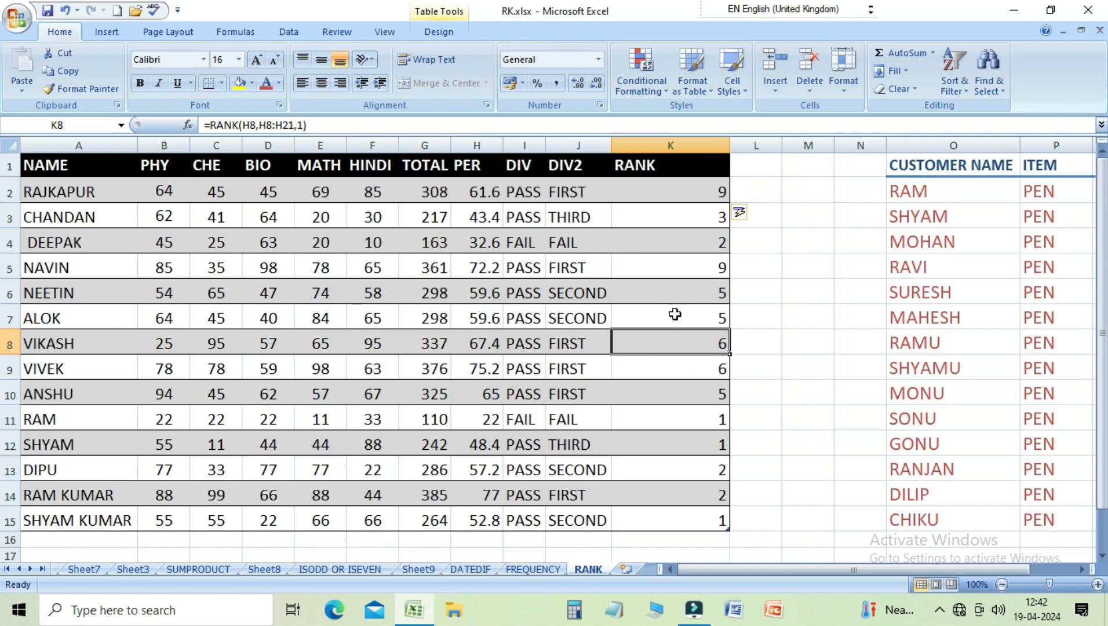
pyautogui.click(717, 296)
pyautogui.click(718, 318)
pyautogui.click(718, 292)
pyautogui.click(711, 317)
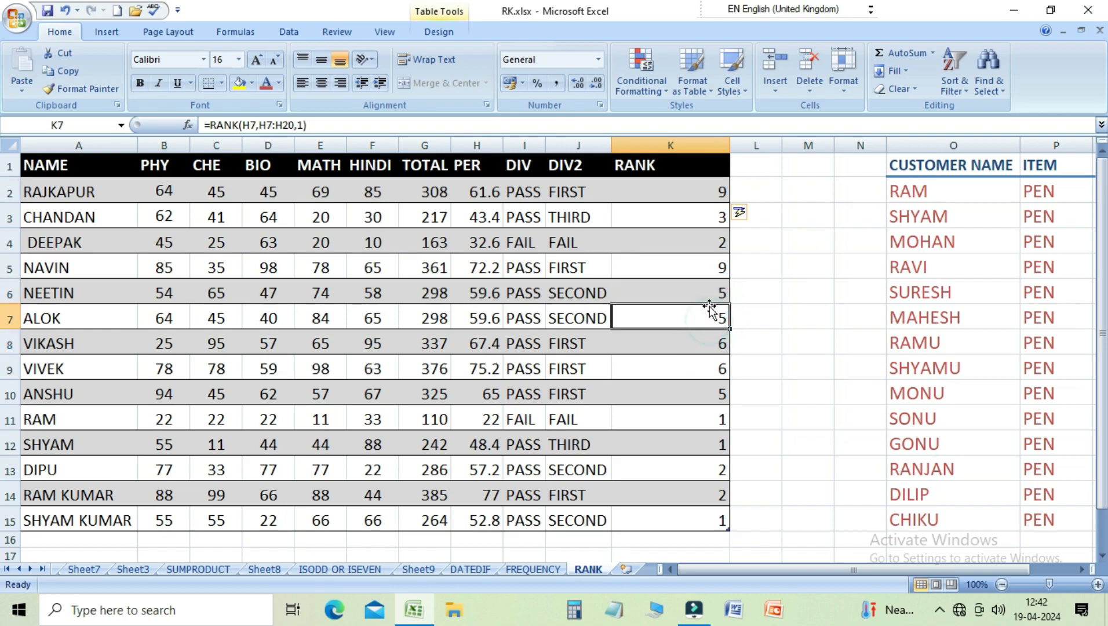
pyautogui.click(710, 295)
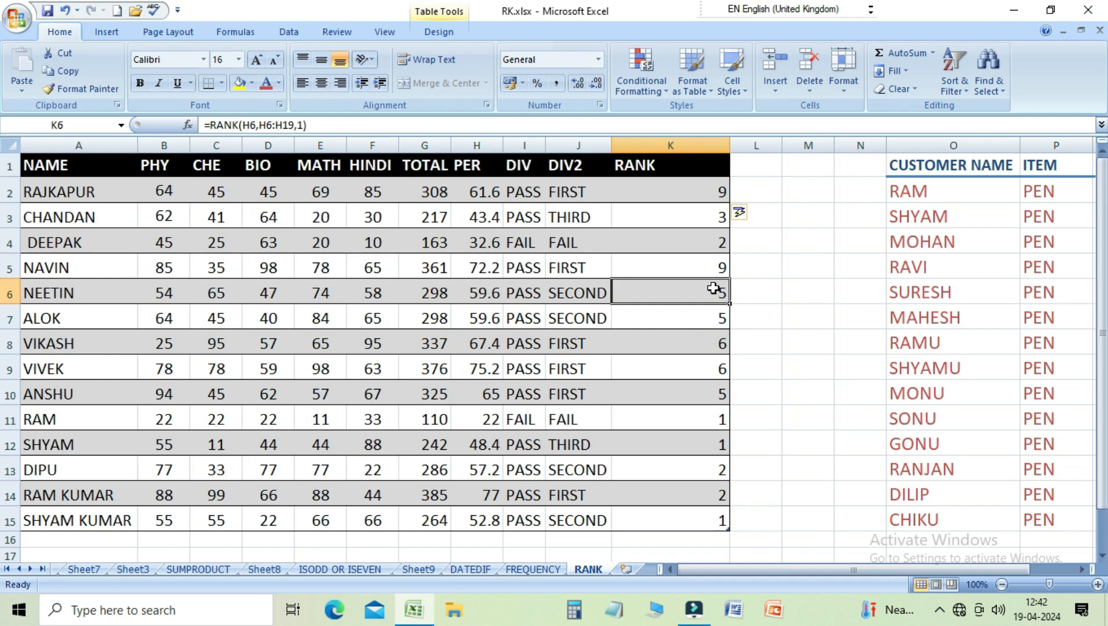
pyautogui.click(692, 199)
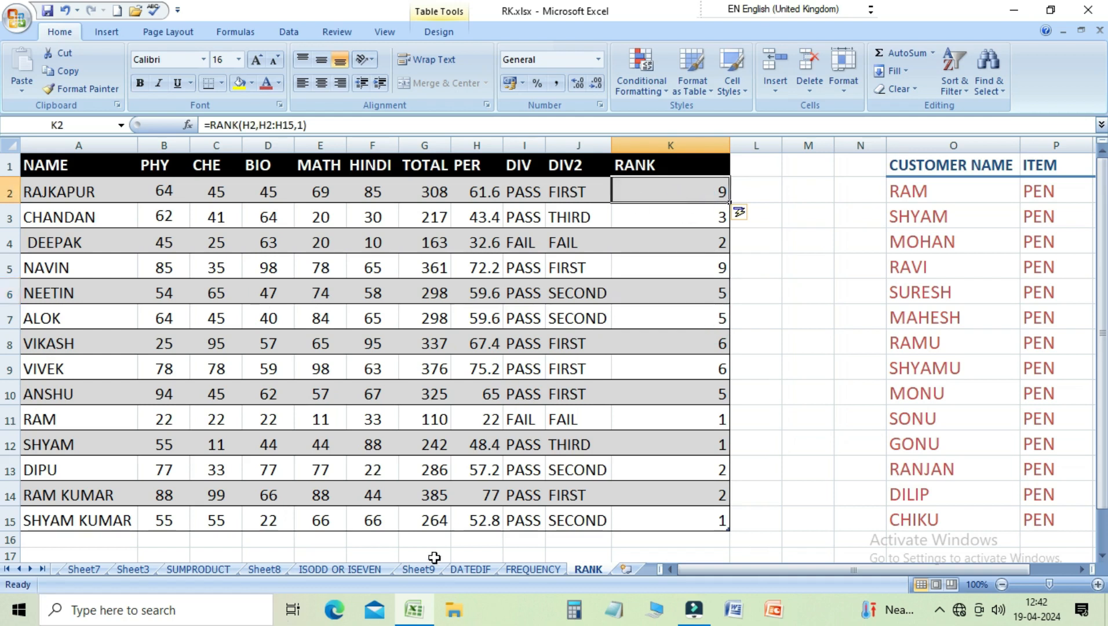
pyautogui.click(672, 524)
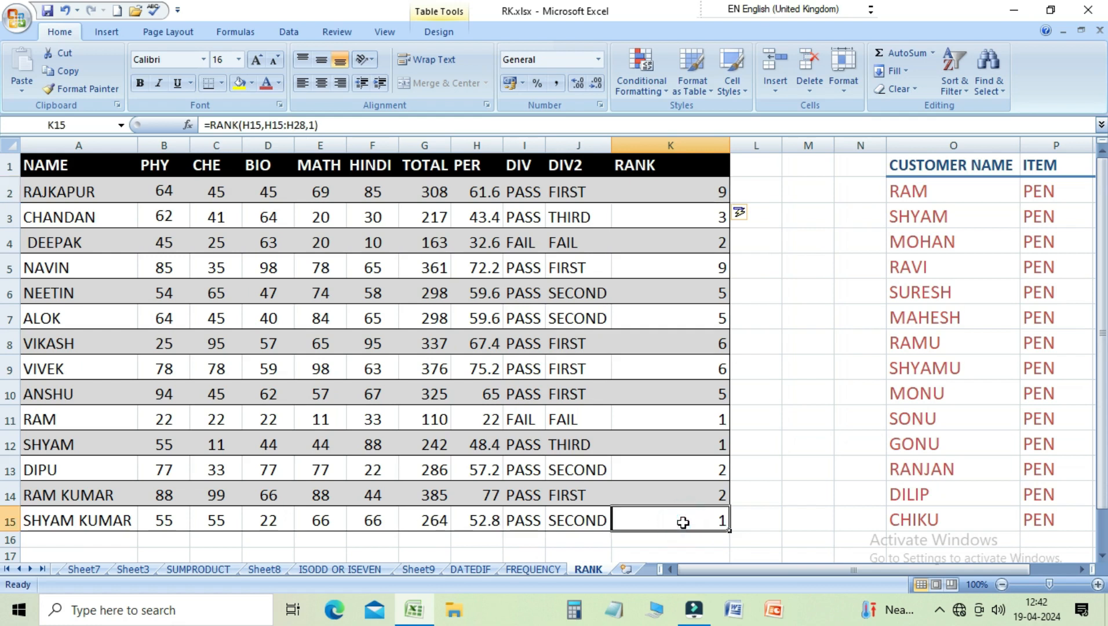
pyautogui.click(478, 452)
pyautogui.click(672, 450)
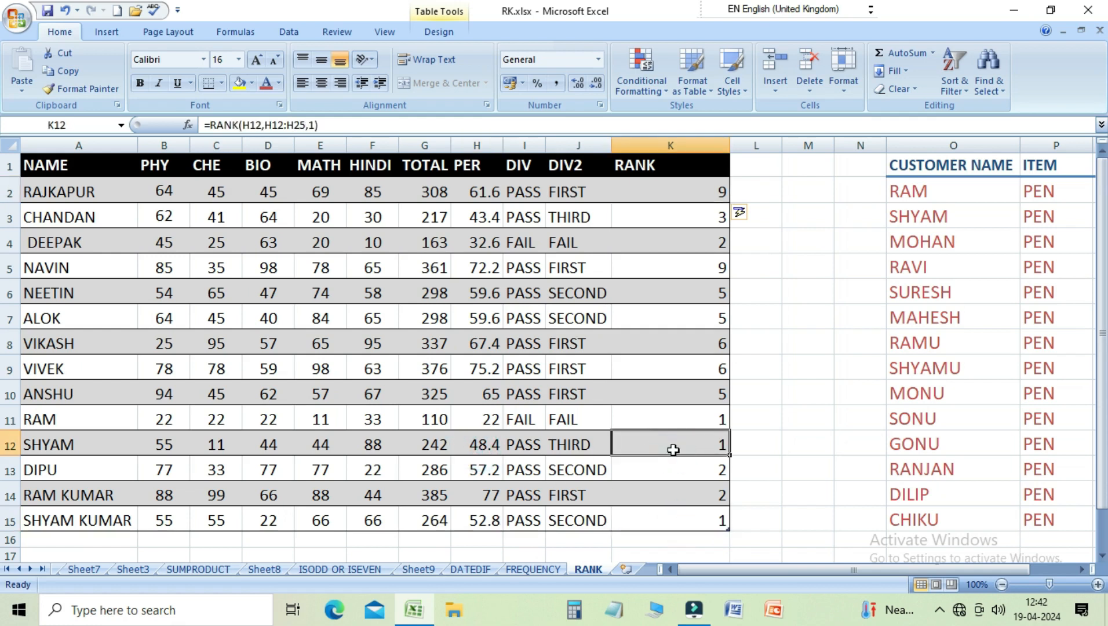
# Step: Make the reference range in K2's RANK formula absolute as $H$2:$H$15 and fill the formula down to K15
pyautogui.press('Up')
pyautogui.press('Up')
pyautogui.press('Up')
pyautogui.press('Up')
pyautogui.press('Up')
pyautogui.press('Up')
pyautogui.press('Up')
pyautogui.press('Up')
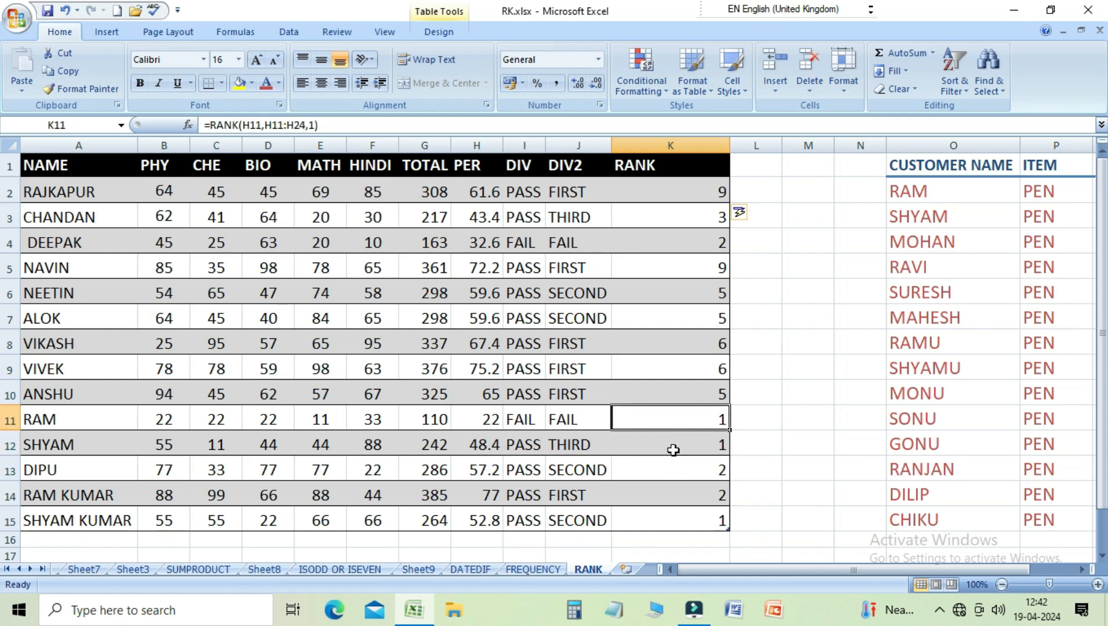
pyautogui.press('Up')
pyautogui.press('Up')
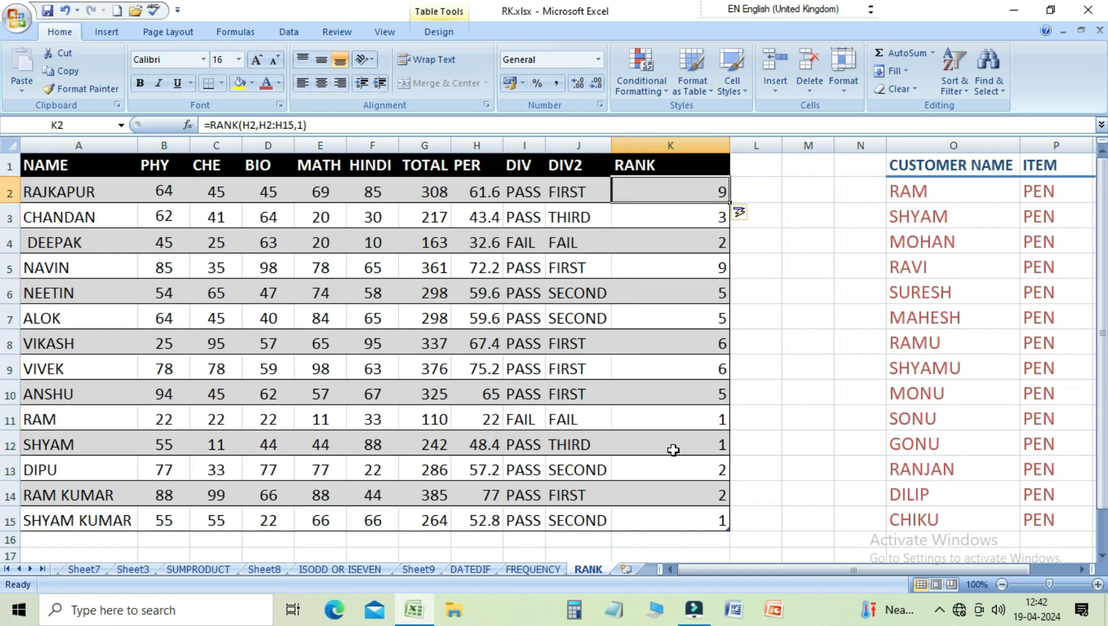
pyautogui.press('F2')
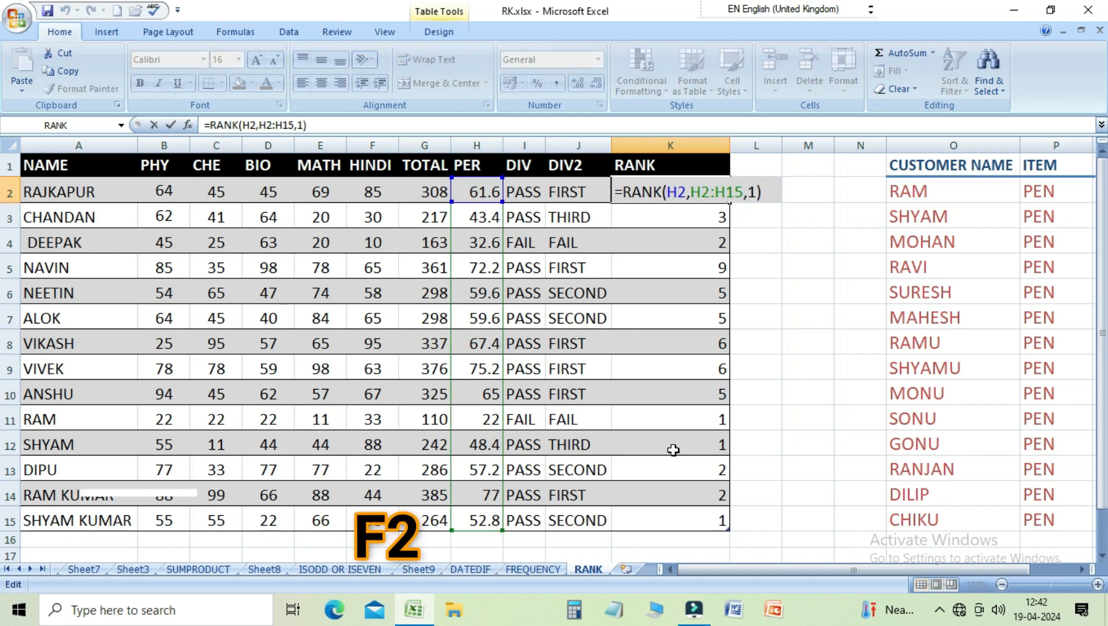
pyautogui.click(690, 191)
pyautogui.hotkey('shift', 'Right')
pyautogui.hotkey('shift', 'Right')
pyautogui.hotkey('shift', 'Right')
pyautogui.hotkey('shift', 'Right')
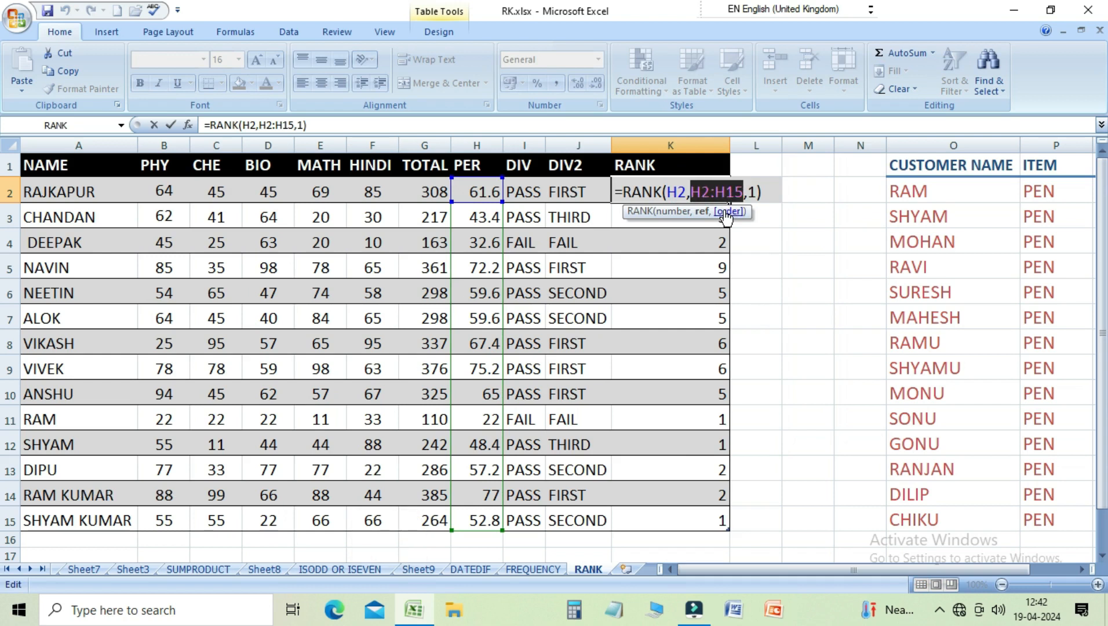
pyautogui.press('F4')
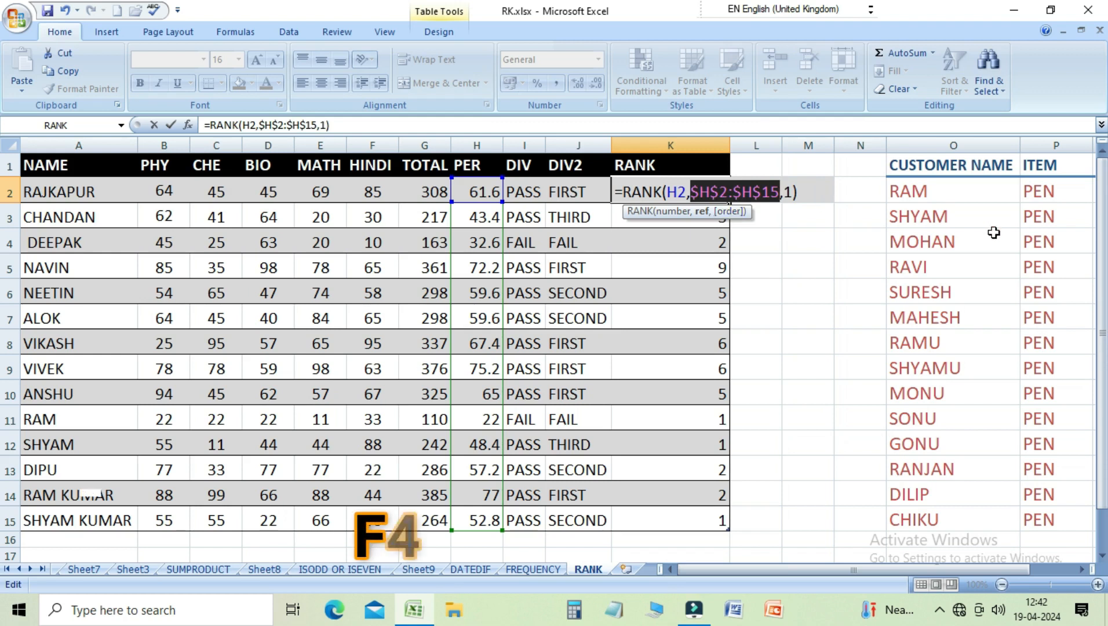
pyautogui.press('Return')
pyautogui.press('Up')
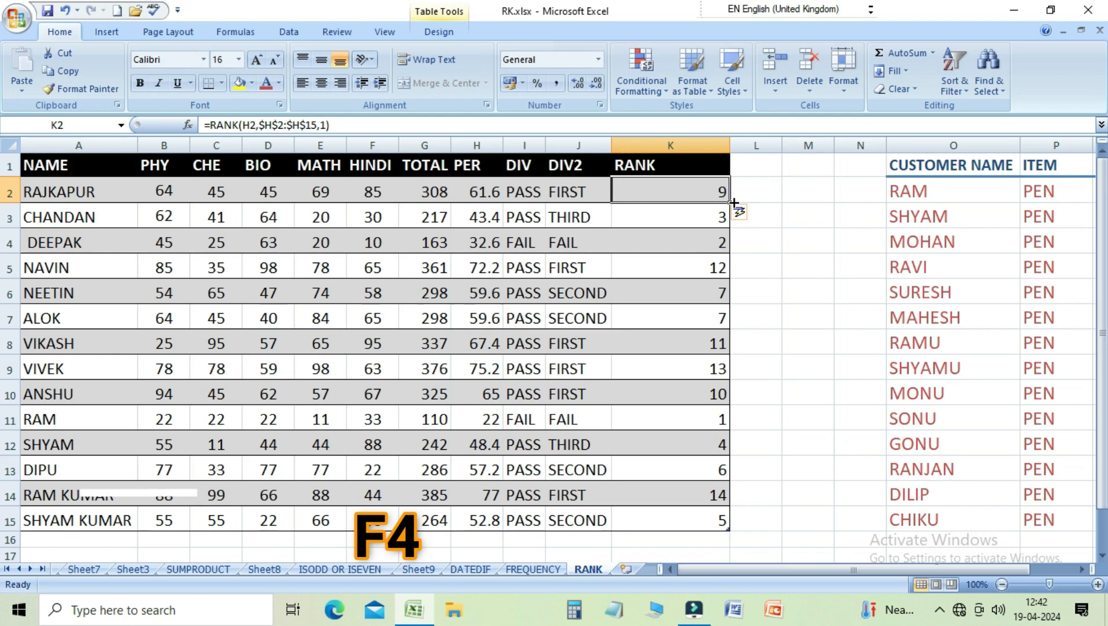
pyautogui.moveTo(733, 202); pyautogui.dragTo(717, 522)
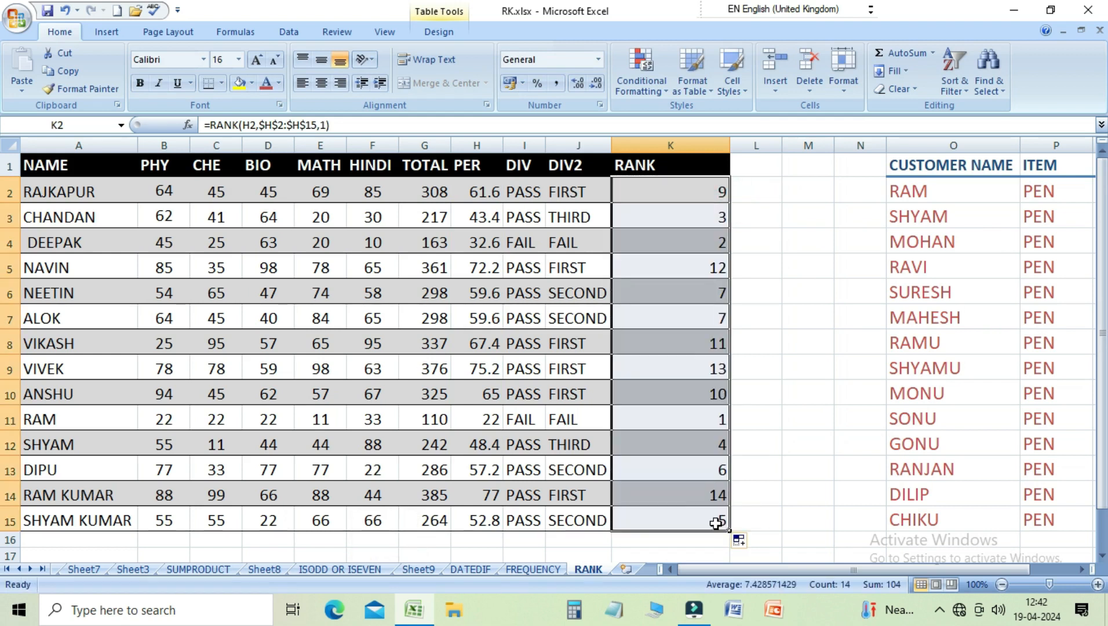
# Step: Check the filled RANK formulas in K2 through K7, comparing the ranks in rows 6 and 7
pyautogui.click(694, 231)
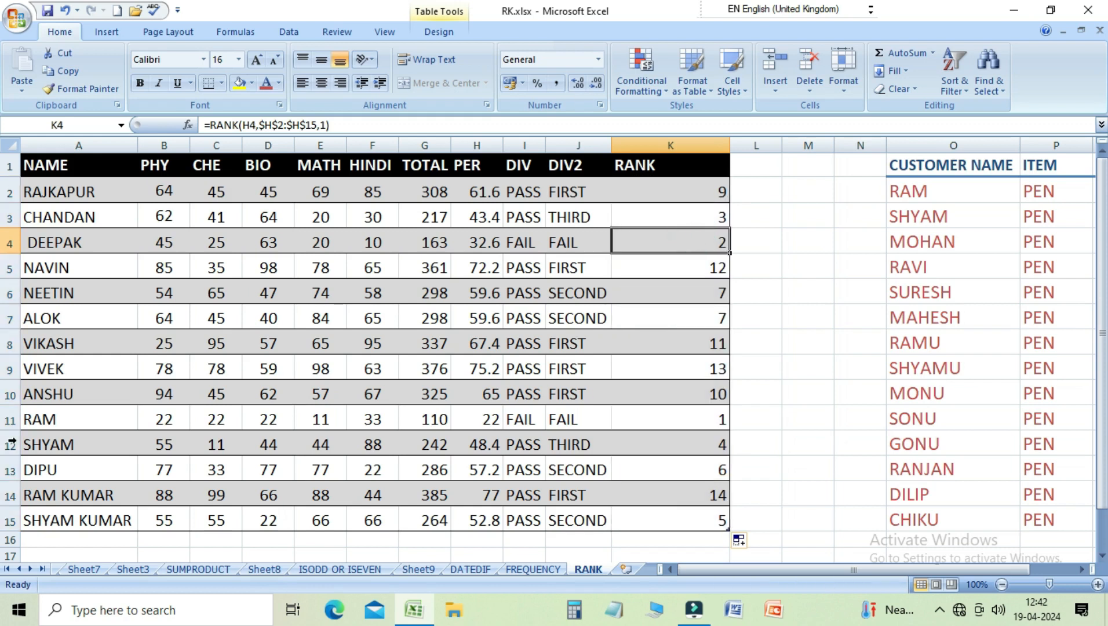
pyautogui.click(701, 196)
pyautogui.click(700, 218)
pyautogui.click(699, 242)
pyautogui.click(694, 268)
pyautogui.click(695, 294)
pyautogui.click(695, 319)
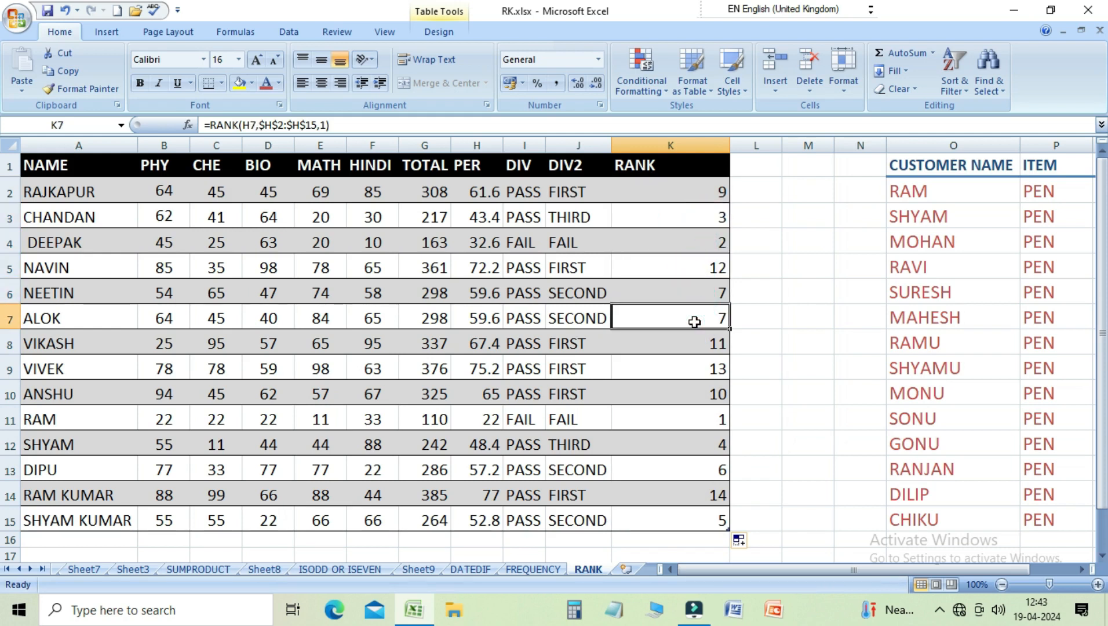
pyautogui.click(680, 292)
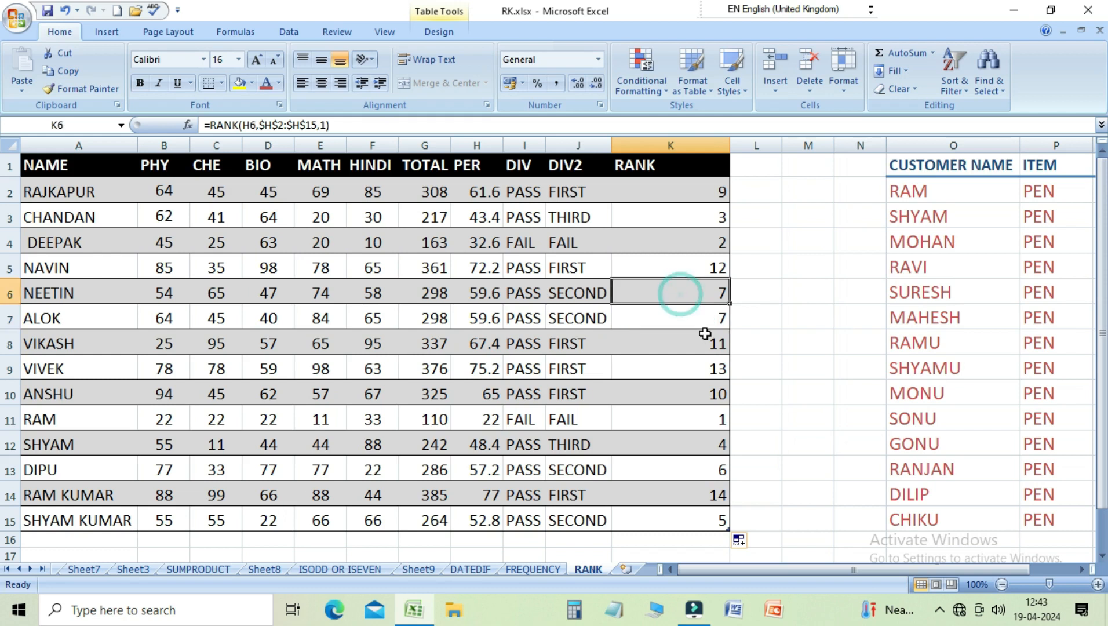
pyautogui.click(701, 322)
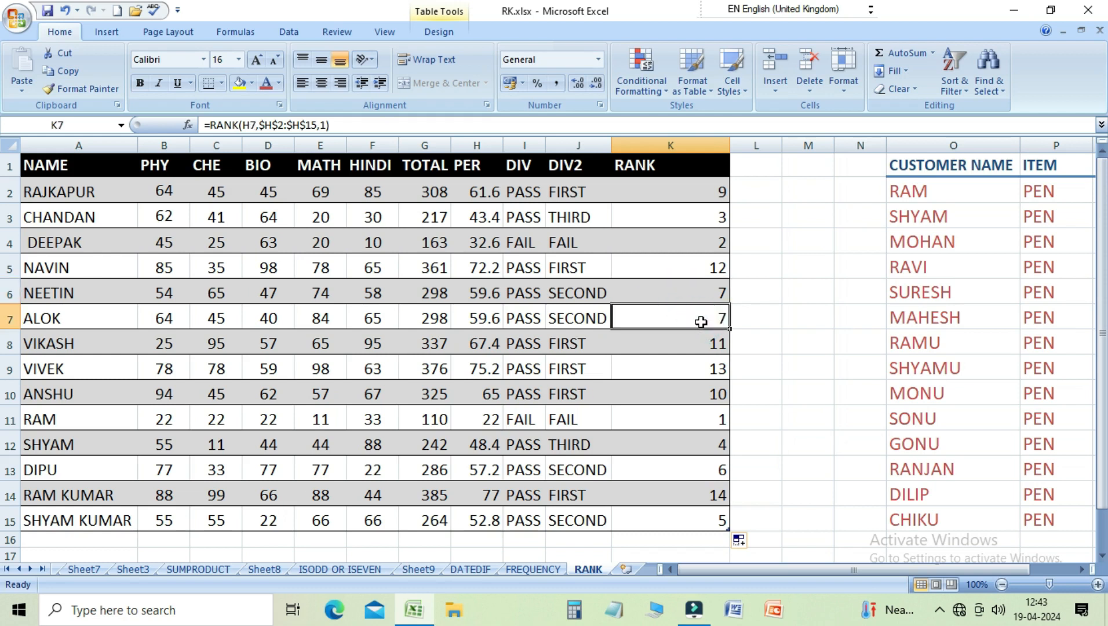
pyautogui.click(687, 195)
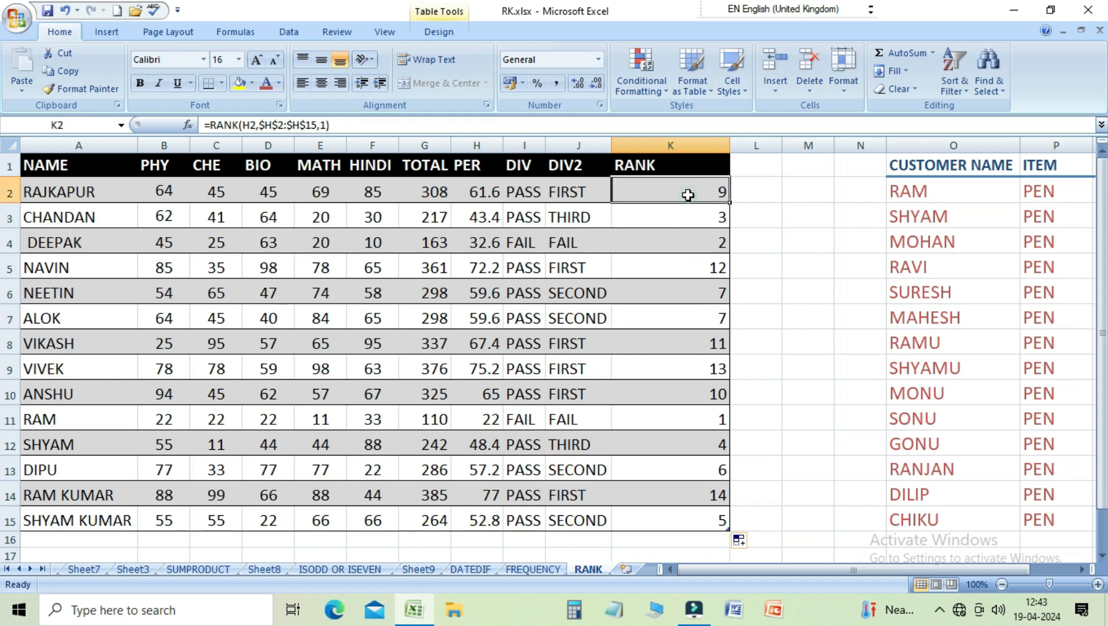
# Step: Compare the tied ranks in K6 and K7, and check the RANK formulas in K2 and K11
pyautogui.click(695, 288)
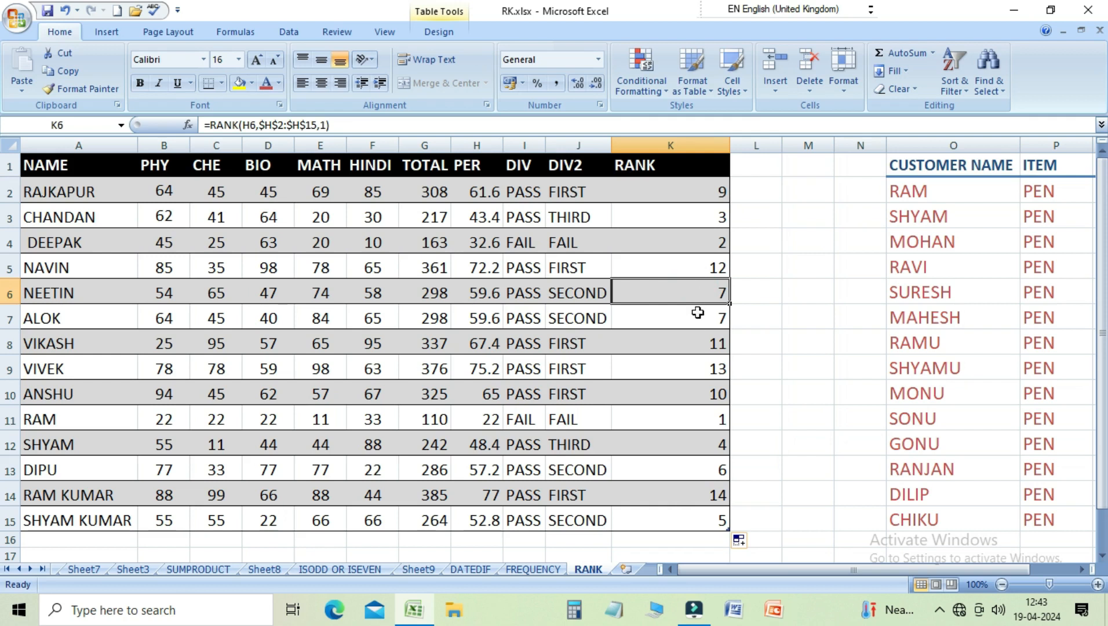
pyautogui.click(697, 312)
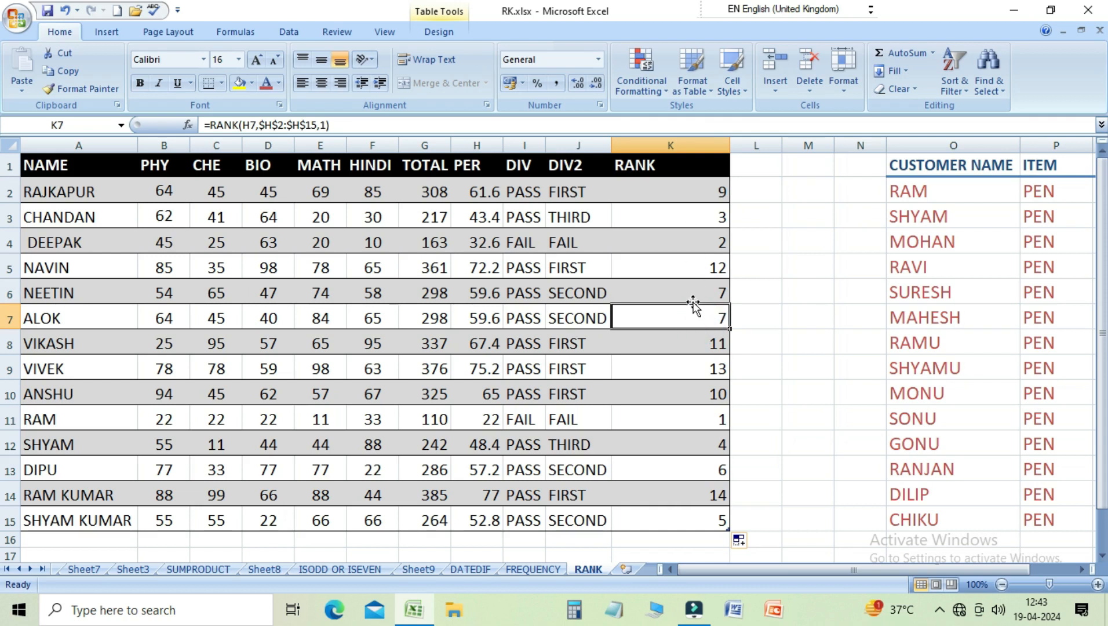
pyautogui.click(700, 194)
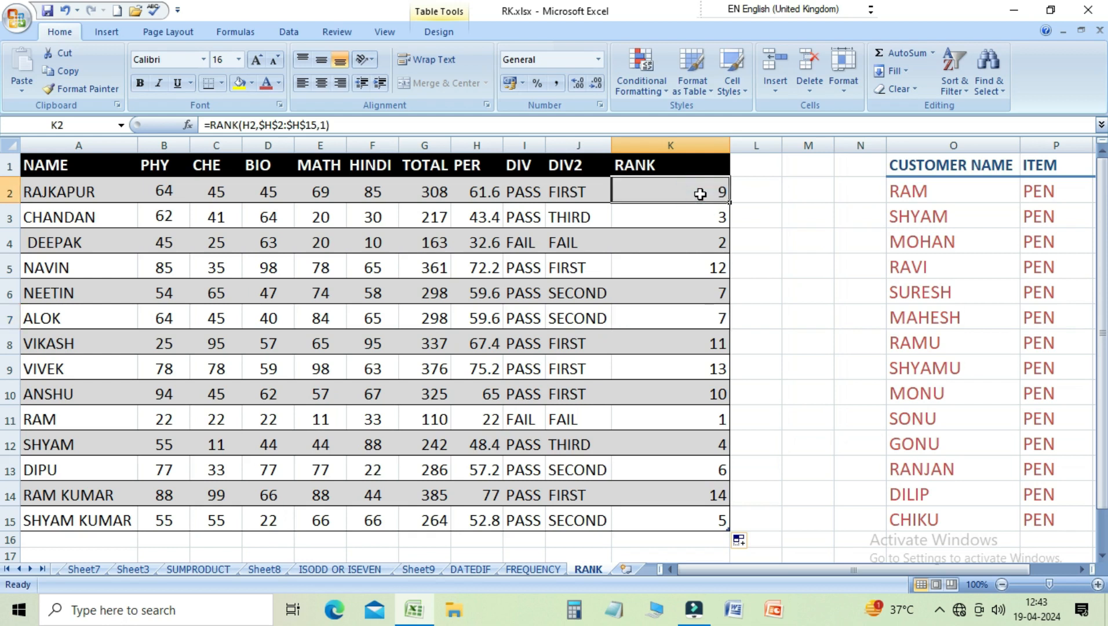
pyautogui.click(697, 417)
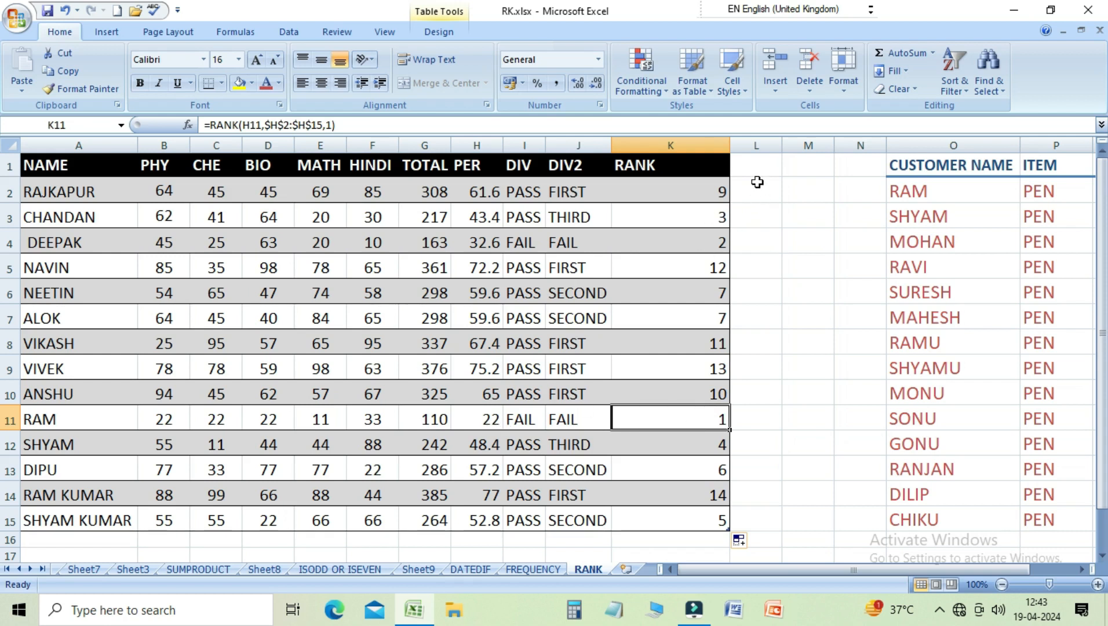
# Step: Add a new column headed RANK2 in L1, directly after the RANK column of the marks table
pyautogui.click(754, 170)
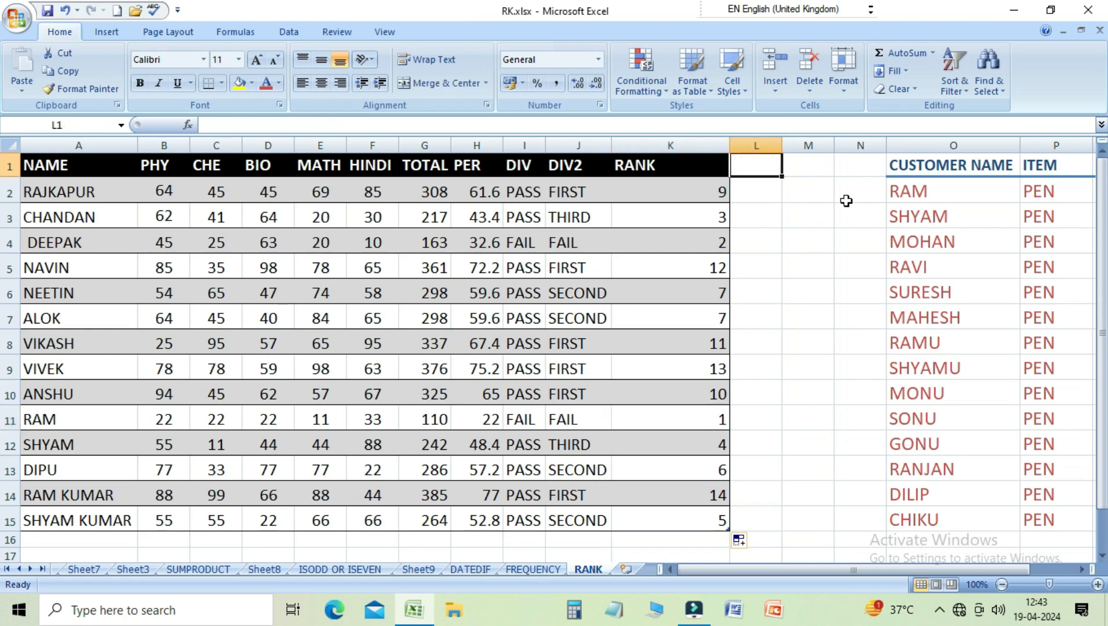
pyautogui.write('RANK2')
pyautogui.press('Return')
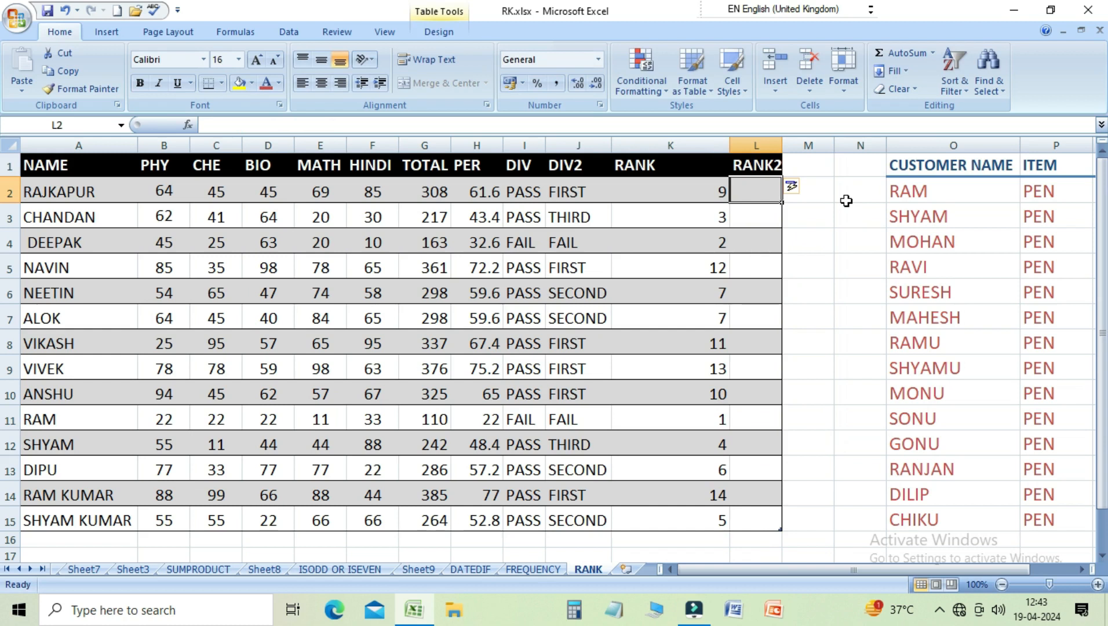
# Step: Enter =RANK(G2,G2:G15,0) in L2 to rank the students by total in descending order
pyautogui.write('=RA')
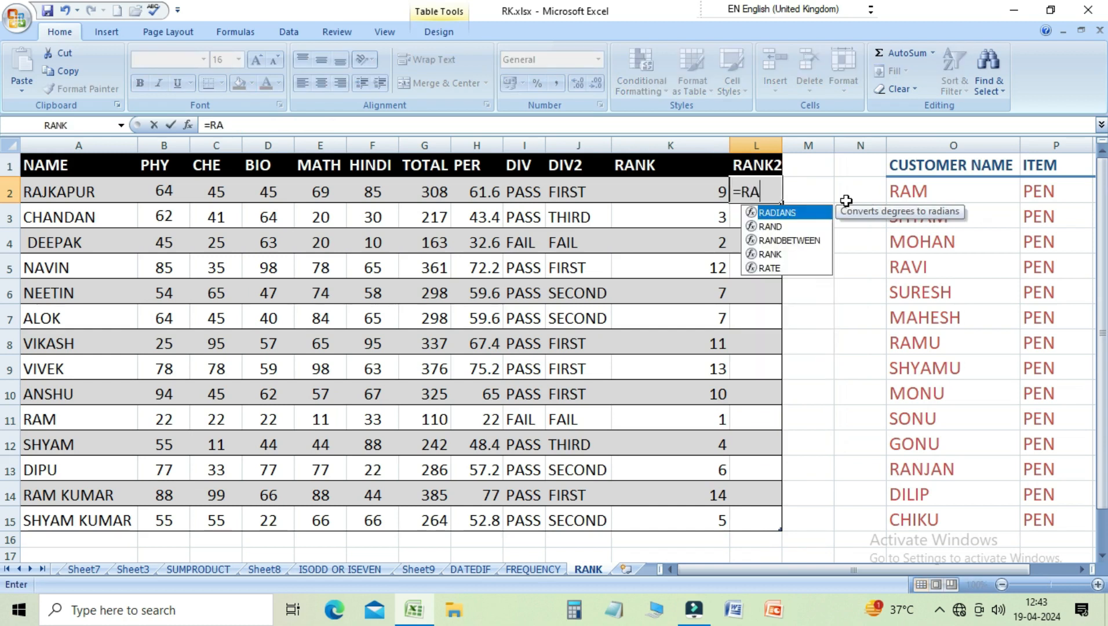
pyautogui.write('NK')
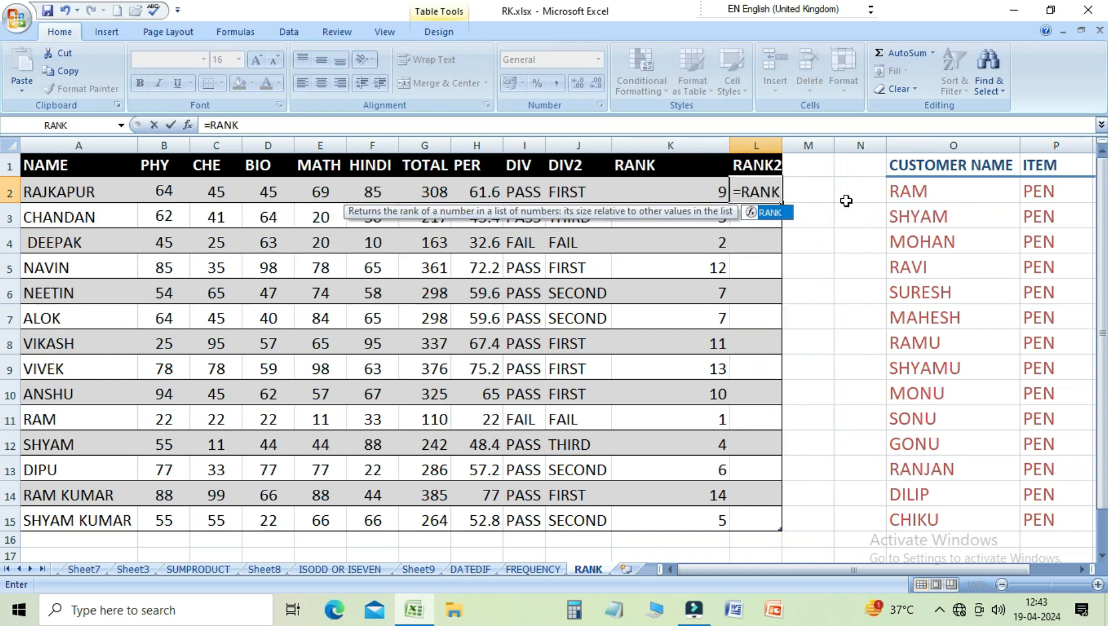
pyautogui.write('(')
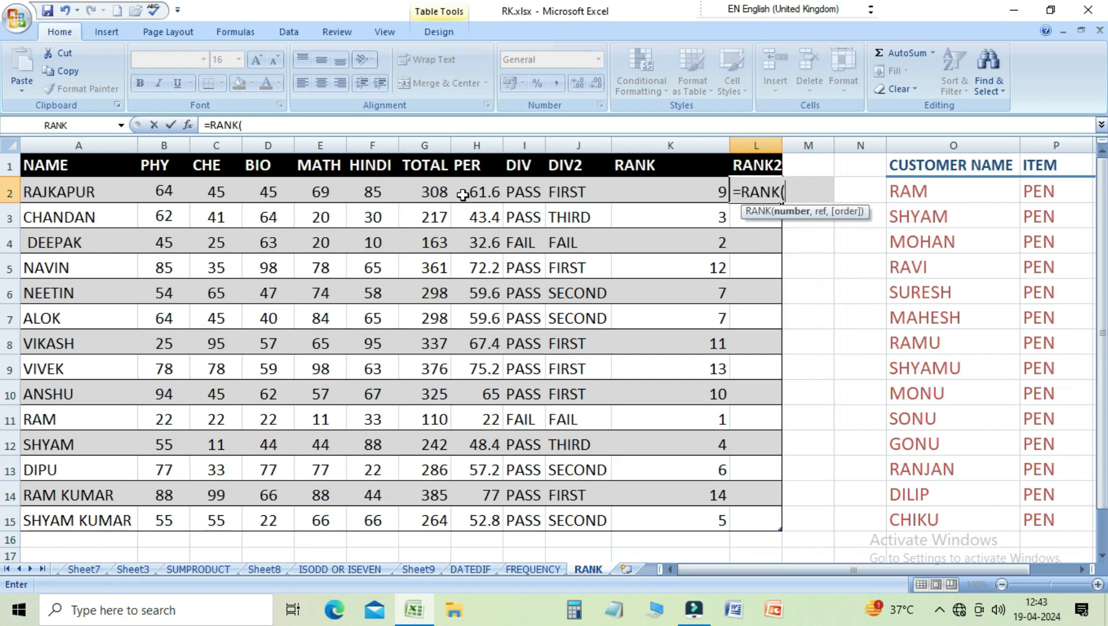
pyautogui.click(427, 192)
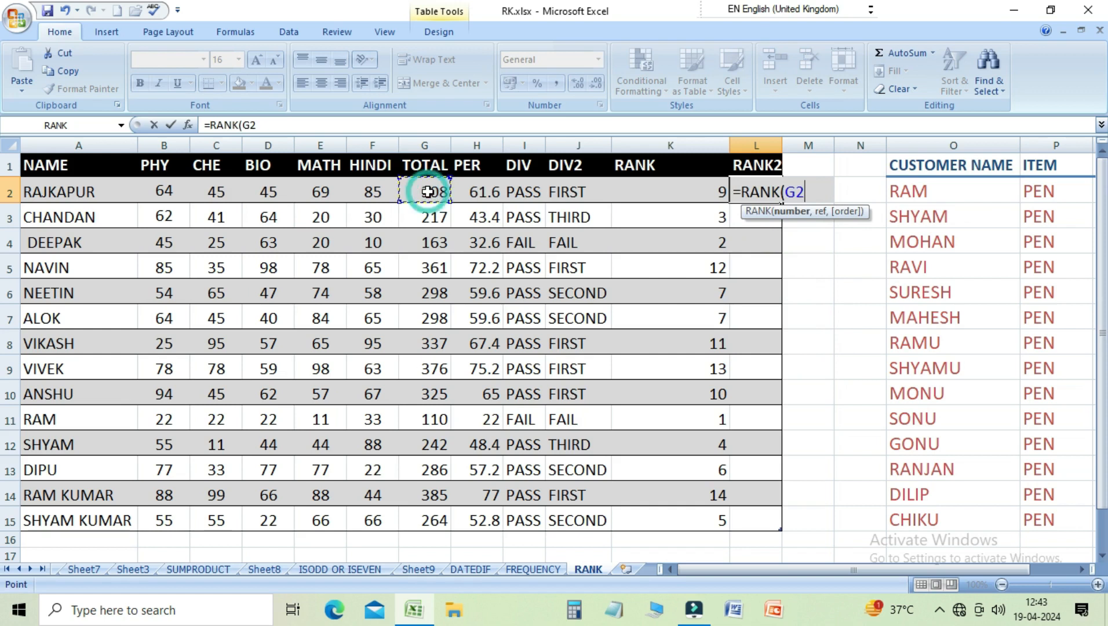
pyautogui.write(',')
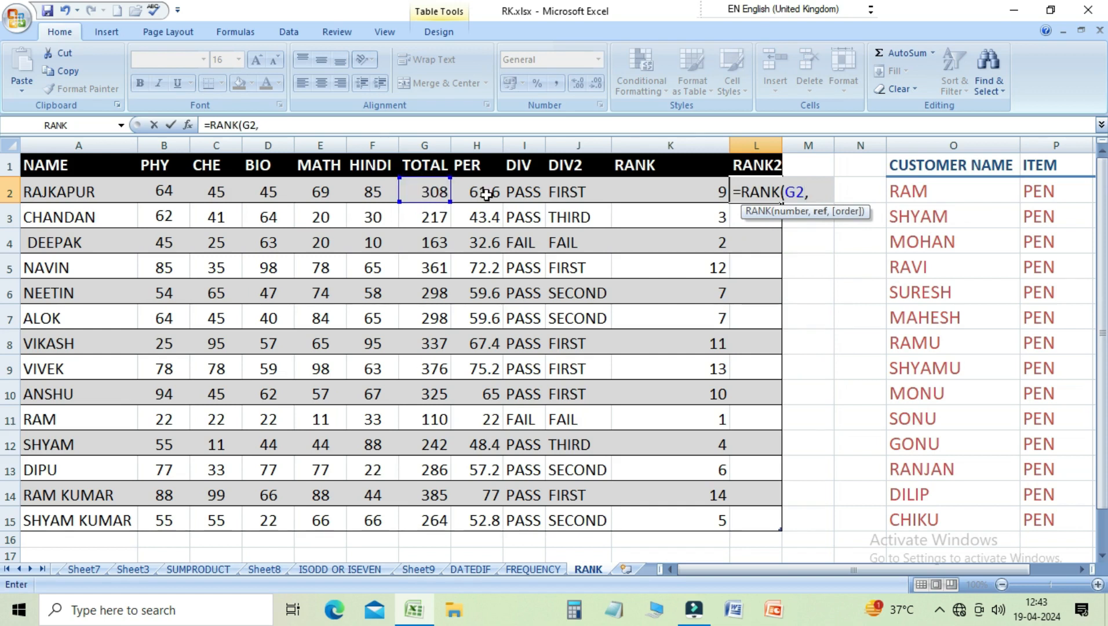
pyautogui.click(429, 190)
pyautogui.moveTo(429, 190); pyautogui.dragTo(430, 508)
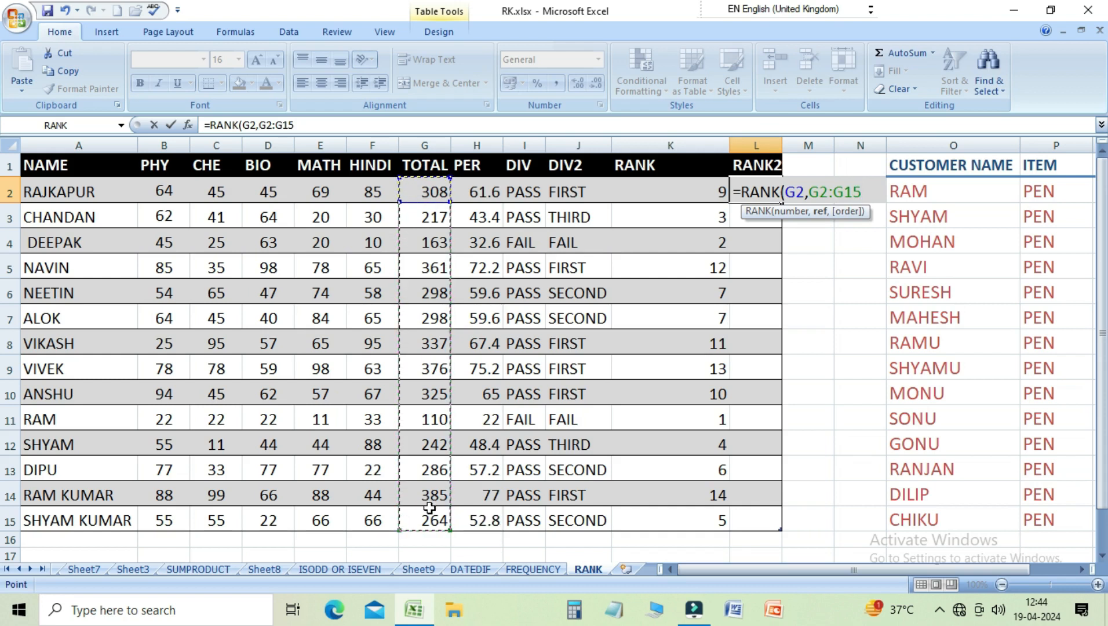
pyautogui.write(',')
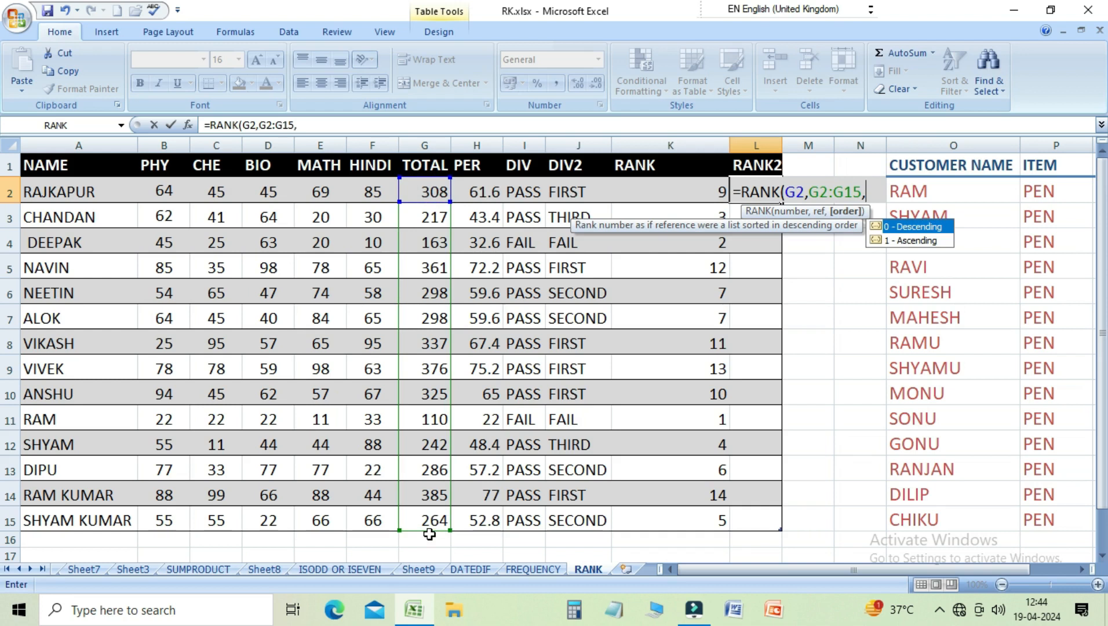
pyautogui.write('0)')
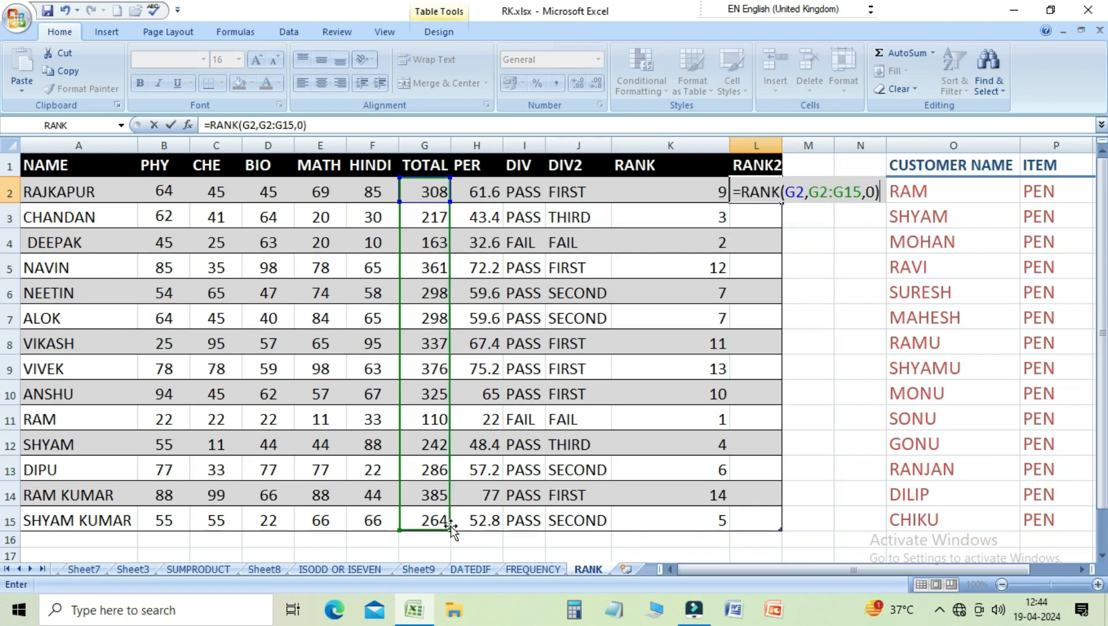
pyautogui.press('Return')
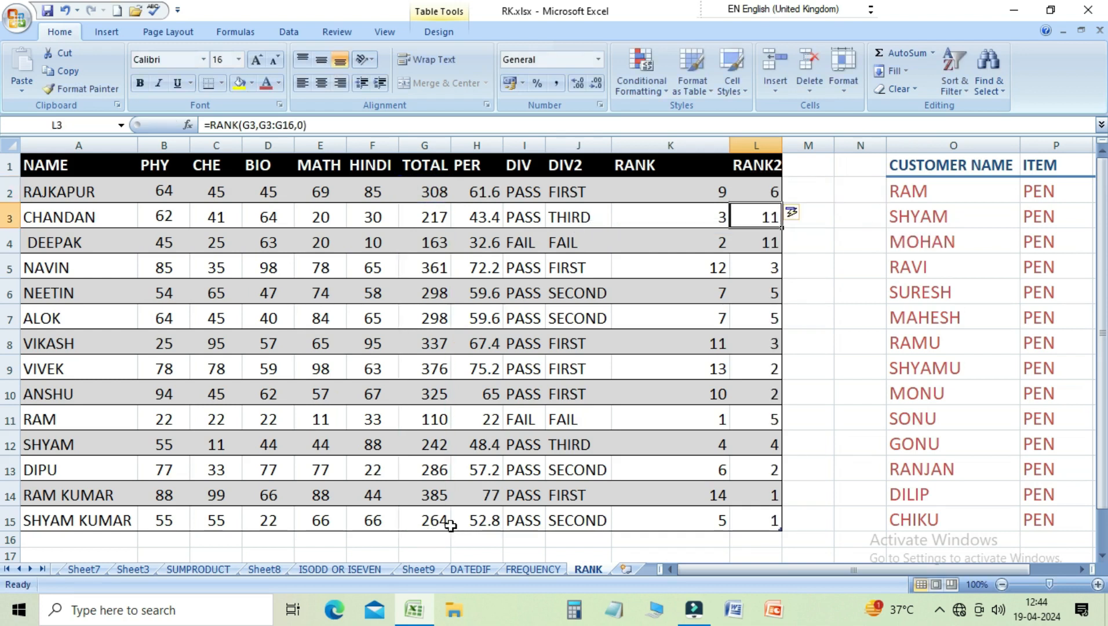
# Step: Make the reference range in L2's RANK formula absolute as $G$2:$G$15 and check the formula in L14
pyautogui.click(761, 193)
pyautogui.doubleClick(761, 193)
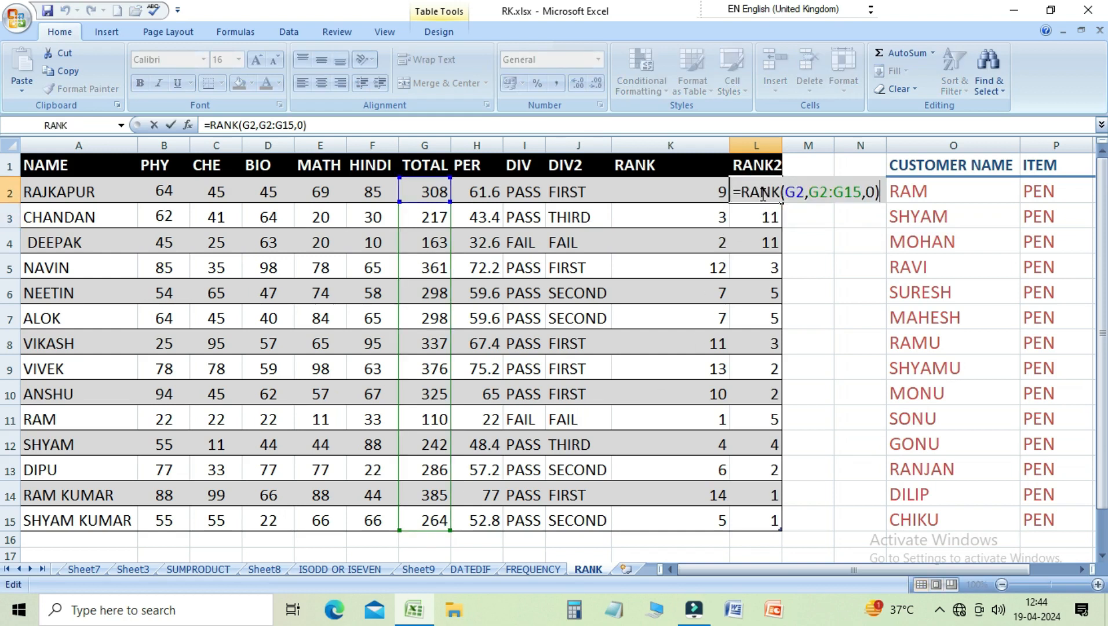
pyautogui.moveTo(809, 192); pyautogui.dragTo(864, 190)
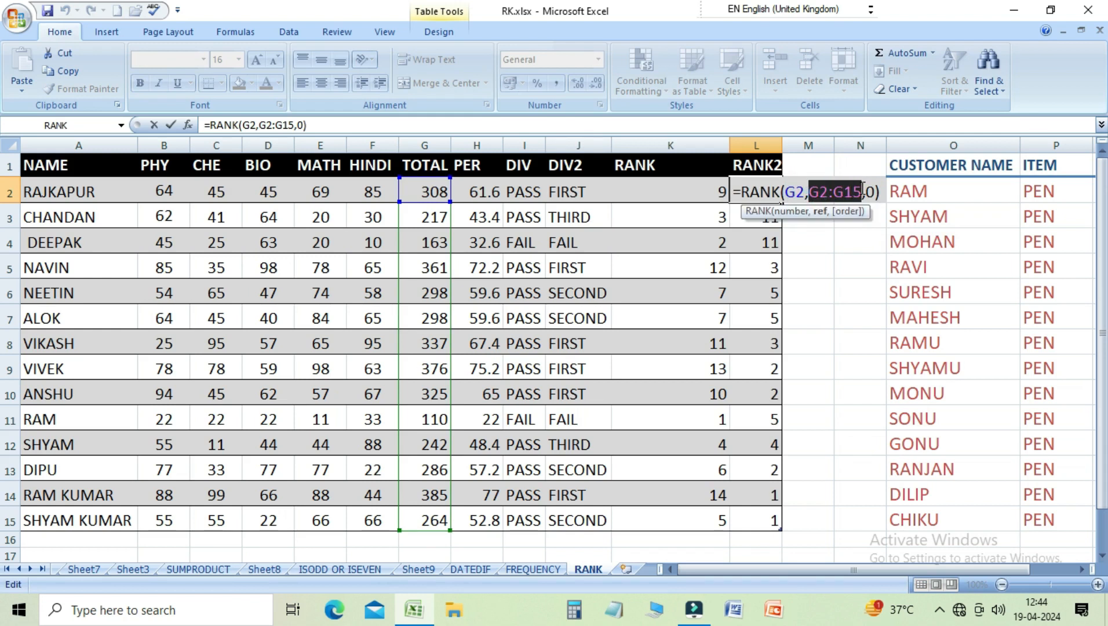
pyautogui.press('F4')
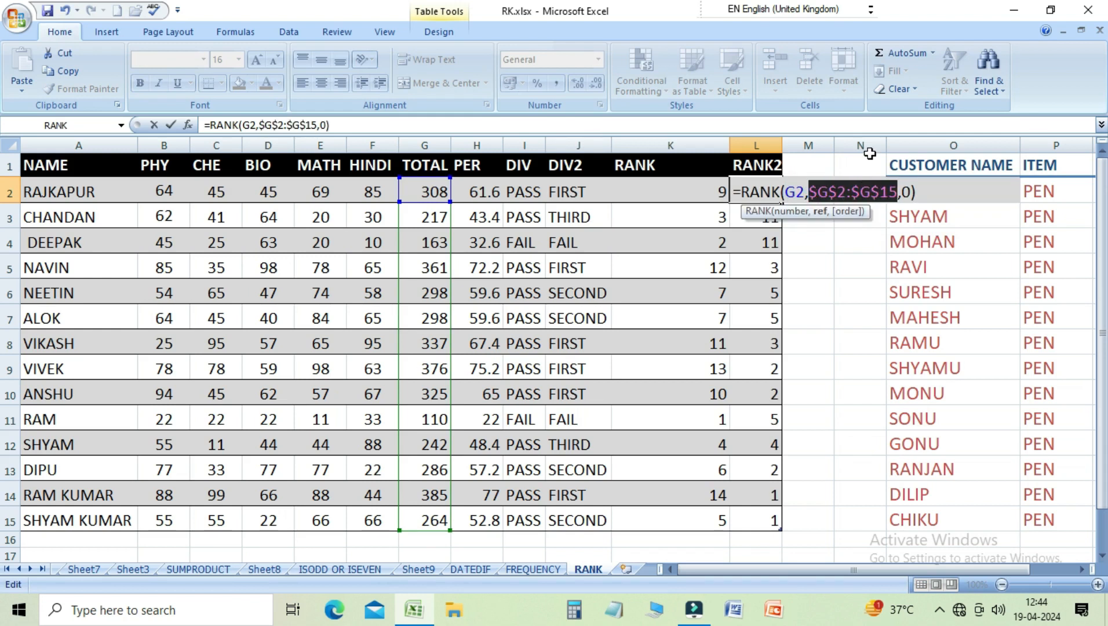
pyautogui.press('Return')
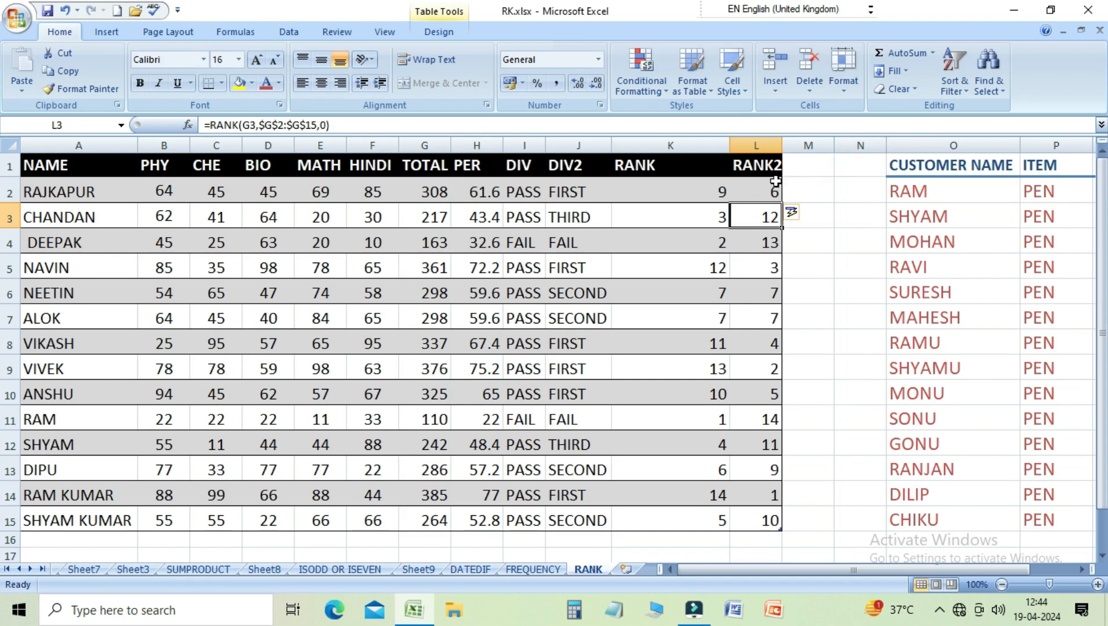
pyautogui.click(749, 502)
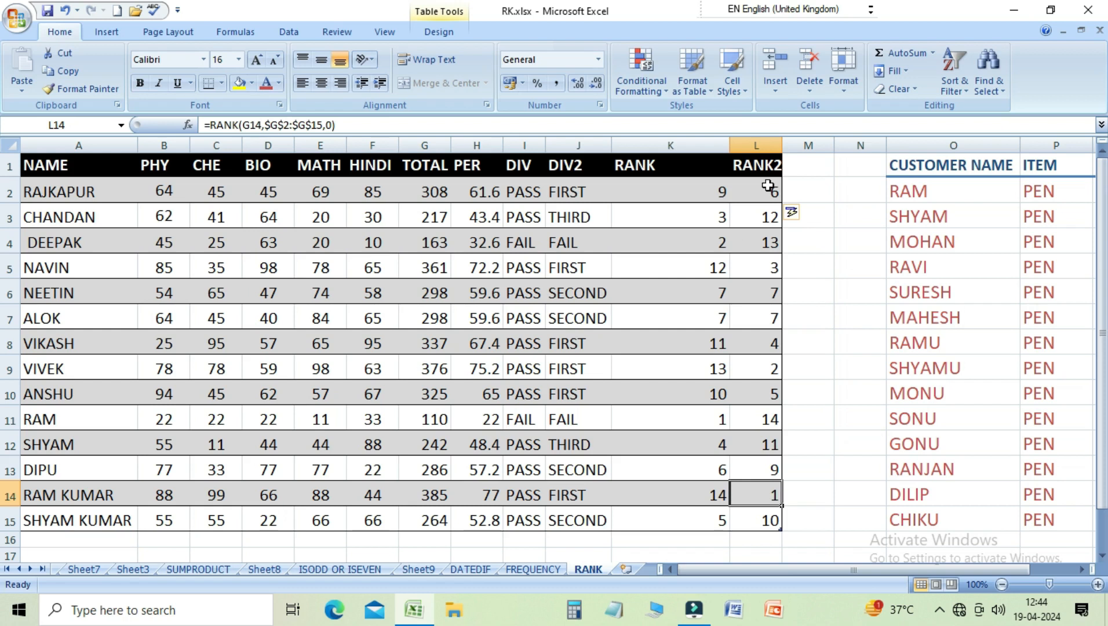
# Step: Sort the marks table by the RANK2 values in L2:L15 from largest to smallest
pyautogui.moveTo(768, 190); pyautogui.dragTo(767, 511)
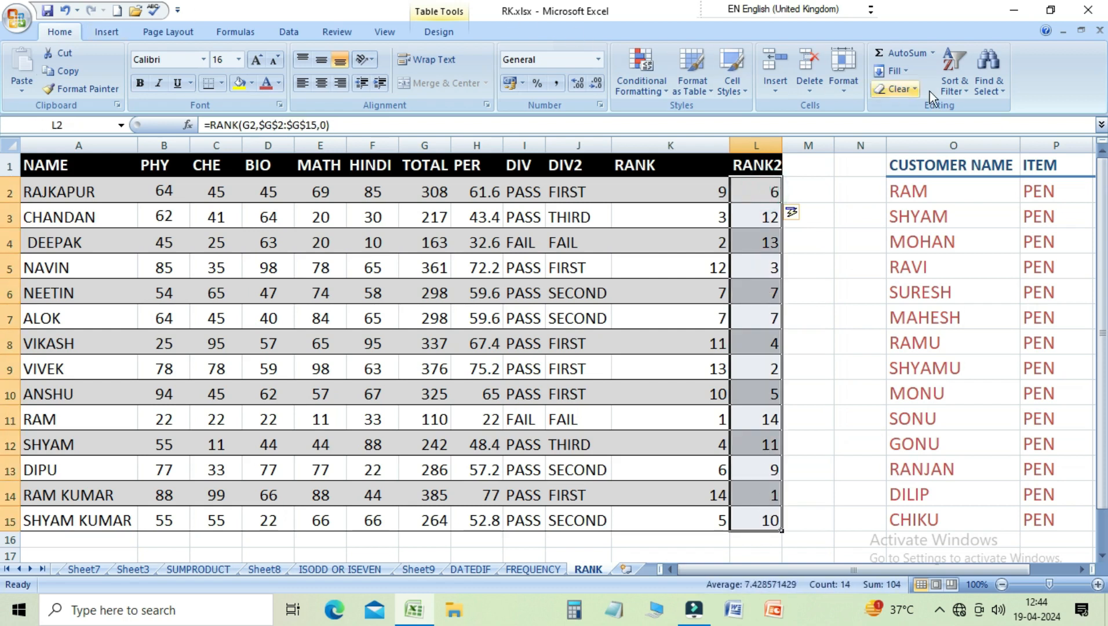
pyautogui.click(966, 83)
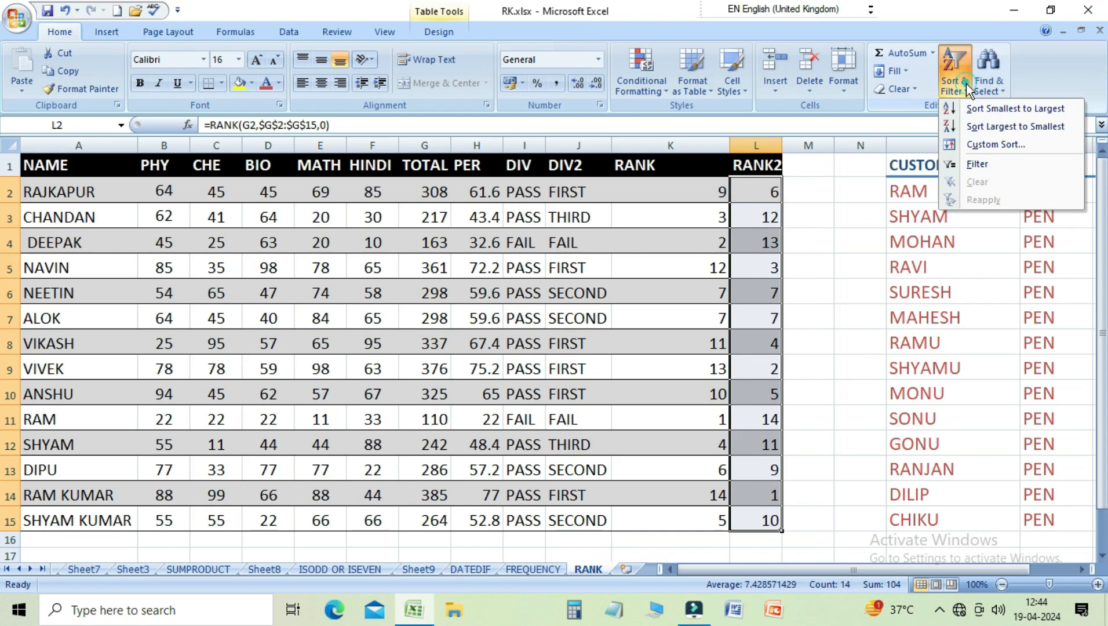
pyautogui.click(992, 127)
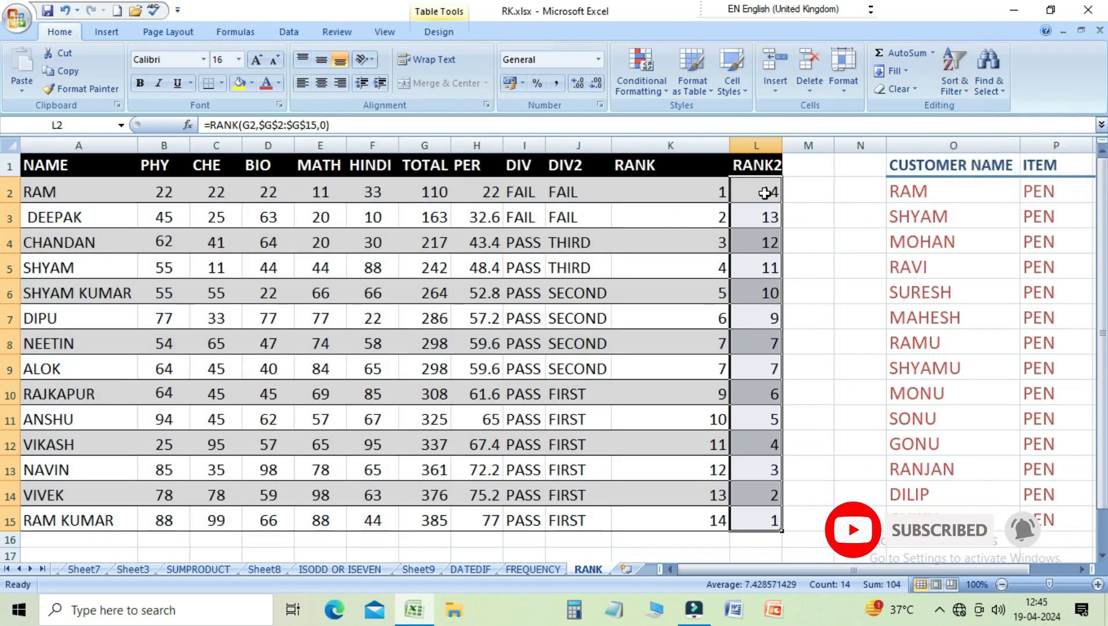
# Step: Sort the marks table by the RANK2 column from smallest to largest
pyautogui.click(964, 86)
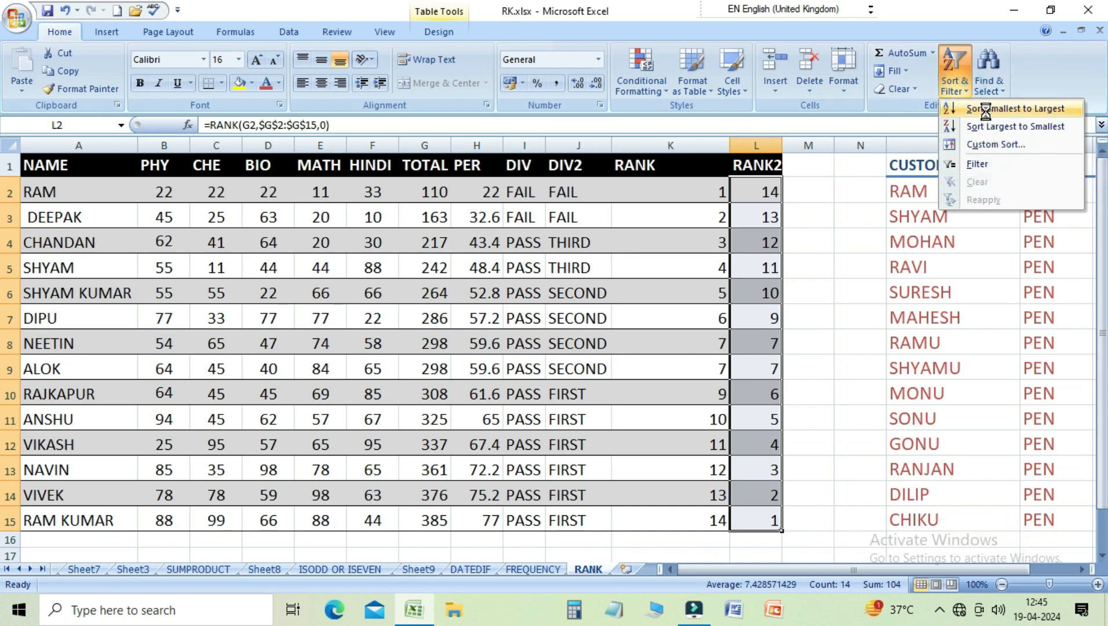
pyautogui.click(986, 109)
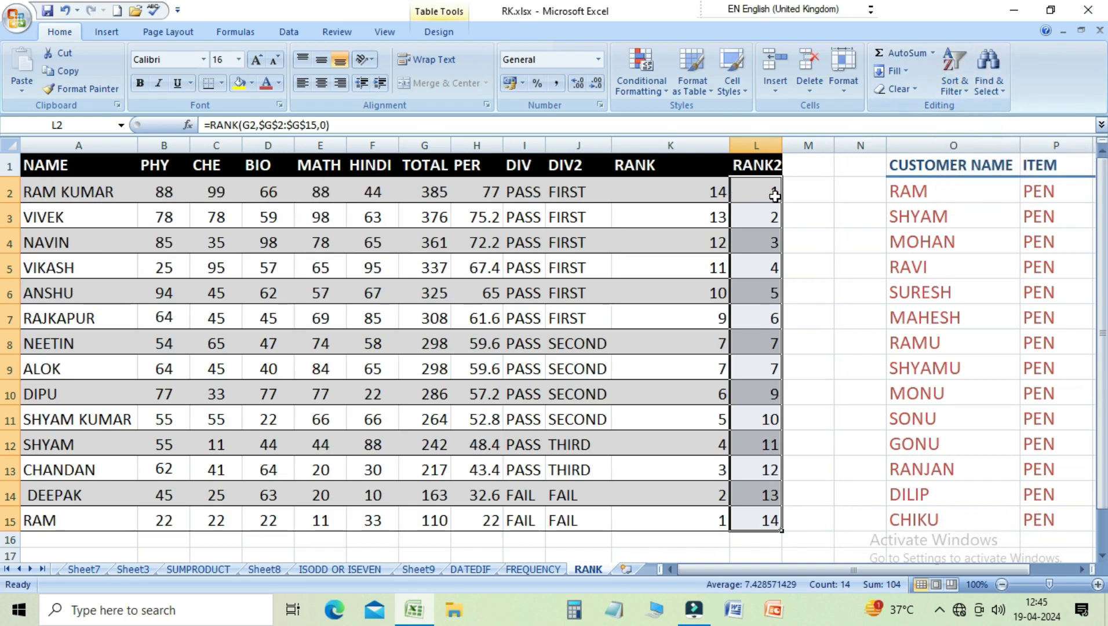
pyautogui.click(775, 196)
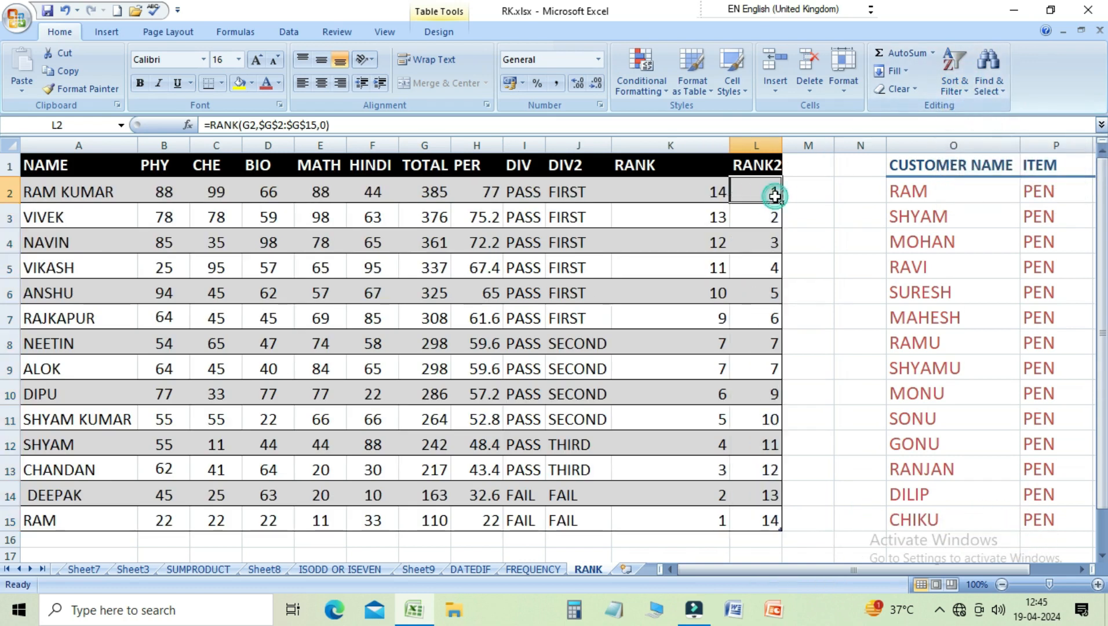
# Step: Compare the first student's percentage and total with the rank, and check the RANK2 formulas from L3 down to L10
pyautogui.click(470, 197)
pyautogui.click(436, 196)
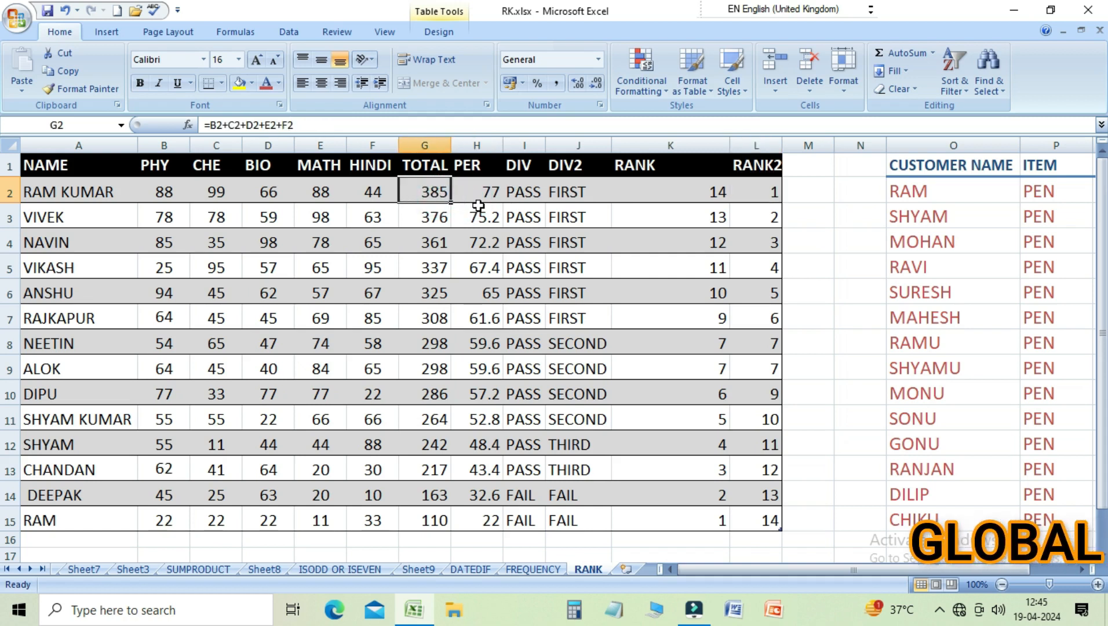
pyautogui.click(774, 217)
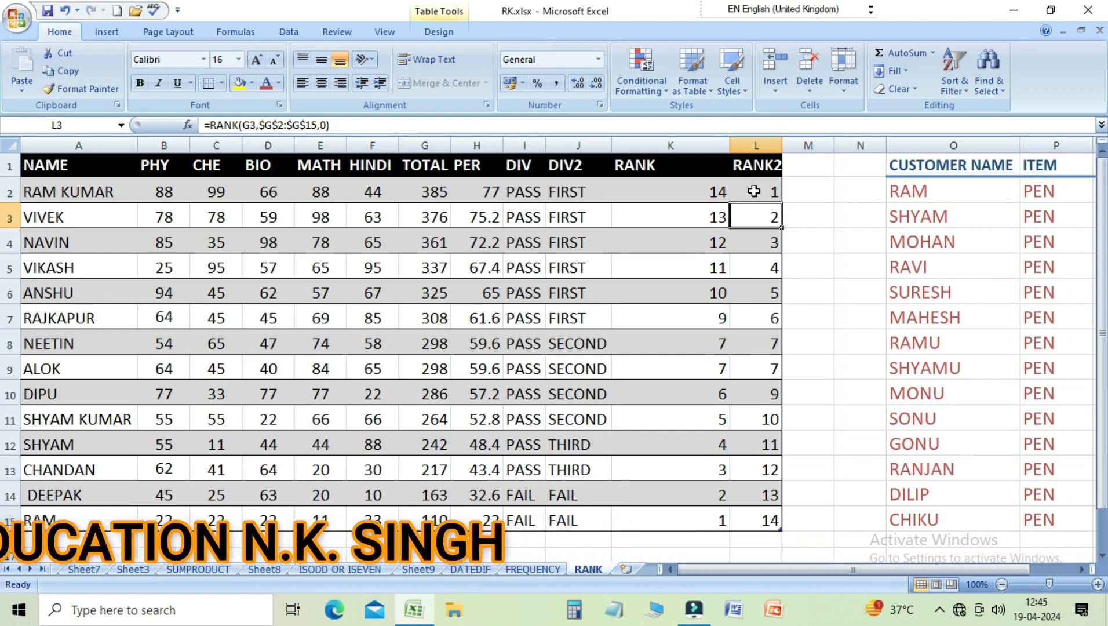
pyautogui.press('Down')
pyautogui.press('Down')
pyautogui.press('Down')
pyautogui.press('Down')
pyautogui.press('Down')
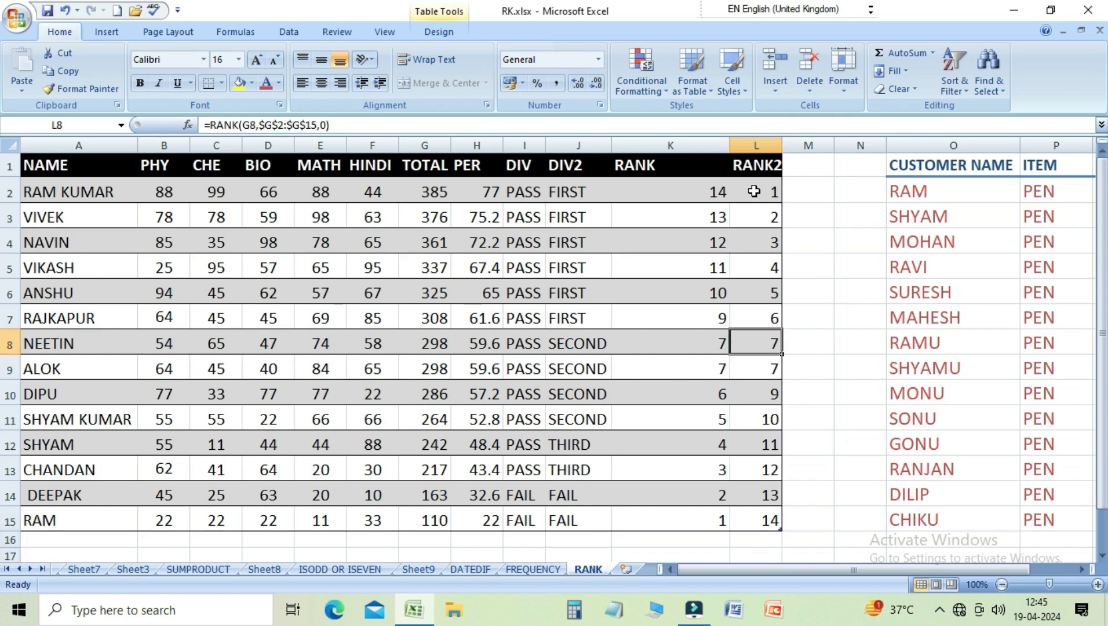
pyautogui.press('Down')
pyautogui.press('Down')
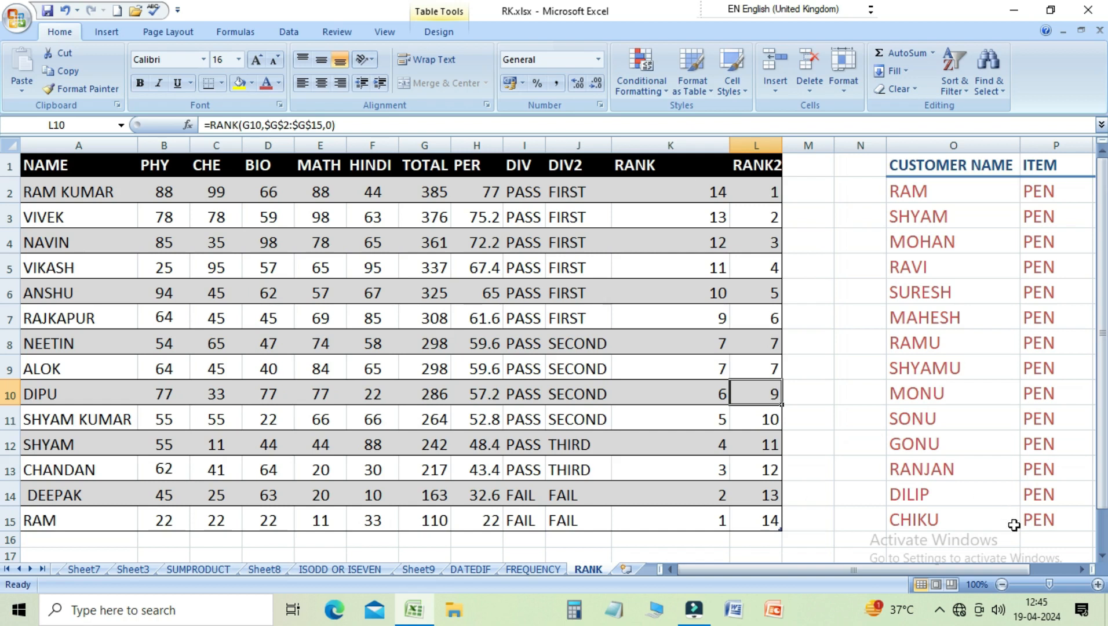
# Step: Examine the customer sales table's ITEM, SALE and RANK headers and its first item and sale cells
pyautogui.click(1081, 570)
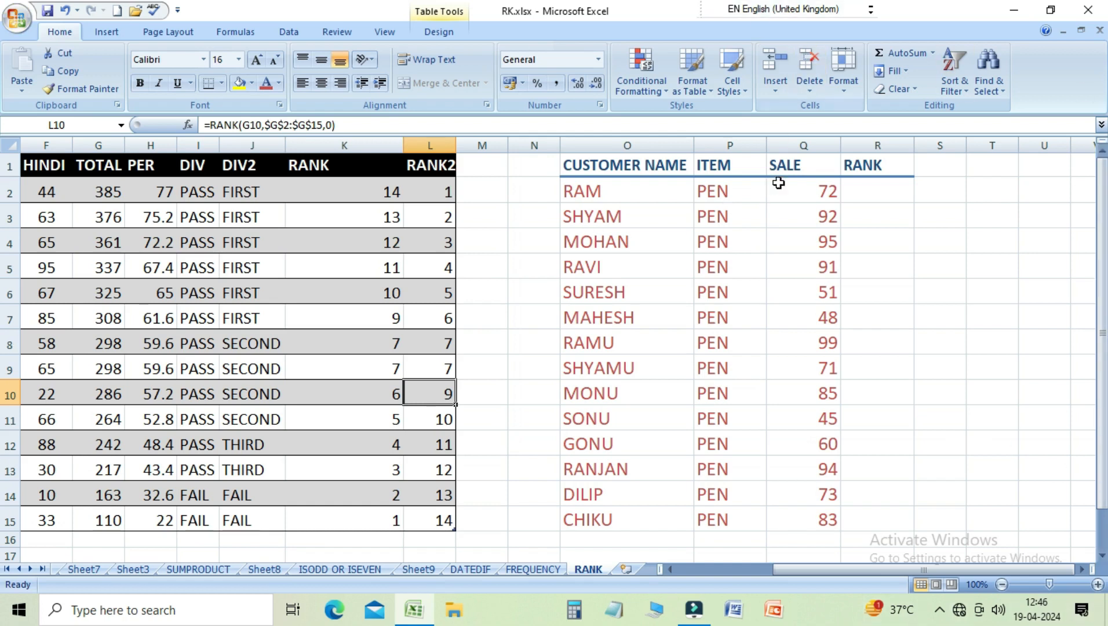
pyautogui.click(623, 186)
pyautogui.click(710, 168)
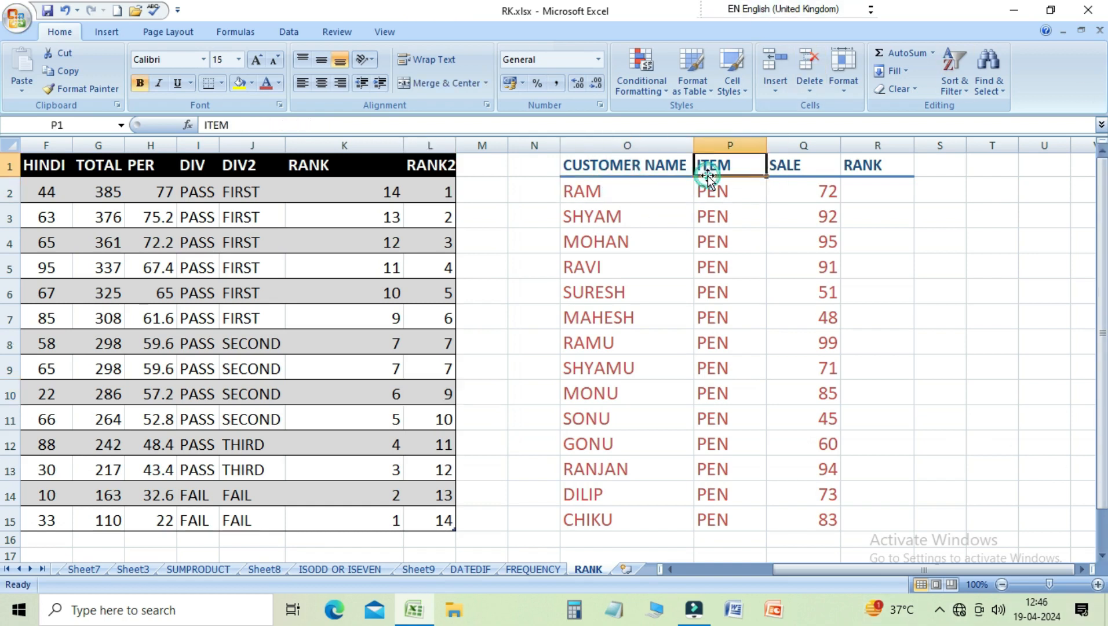
pyautogui.click(781, 165)
pyautogui.click(886, 170)
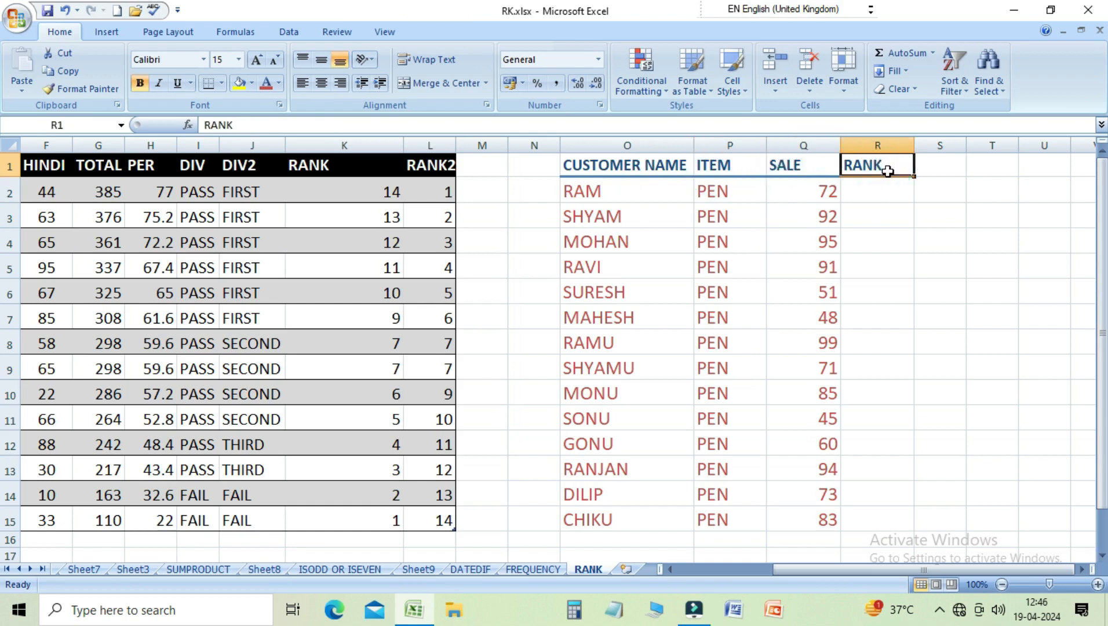
pyautogui.click(719, 195)
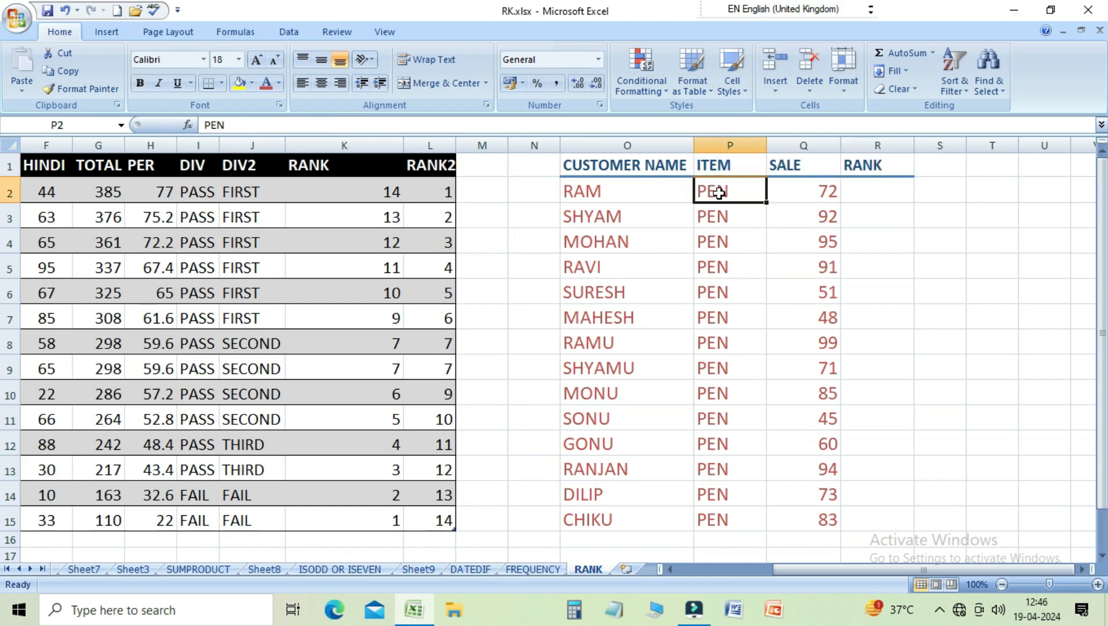
pyautogui.click(806, 188)
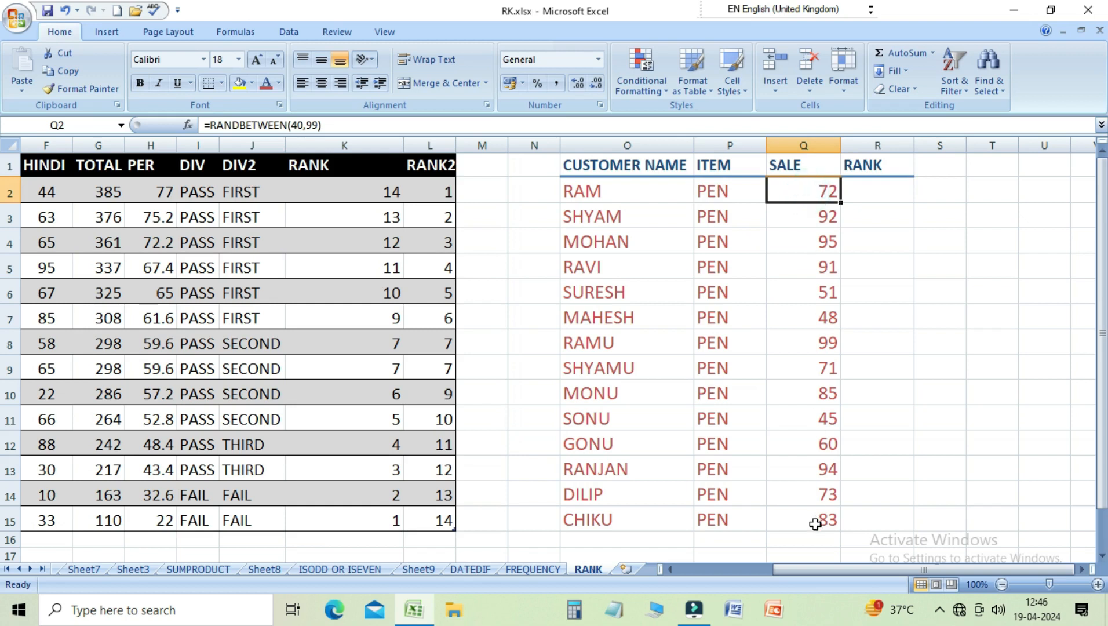
# Step: Insert the RANK function in cell R2 of the customer sales table
pyautogui.click(878, 186)
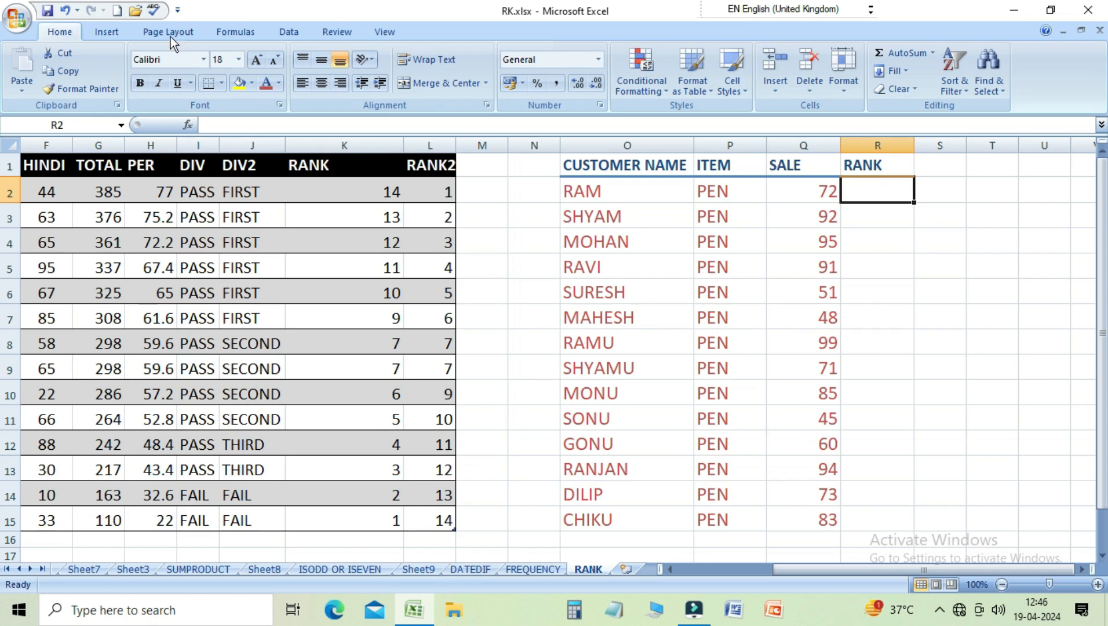
pyautogui.click(246, 33)
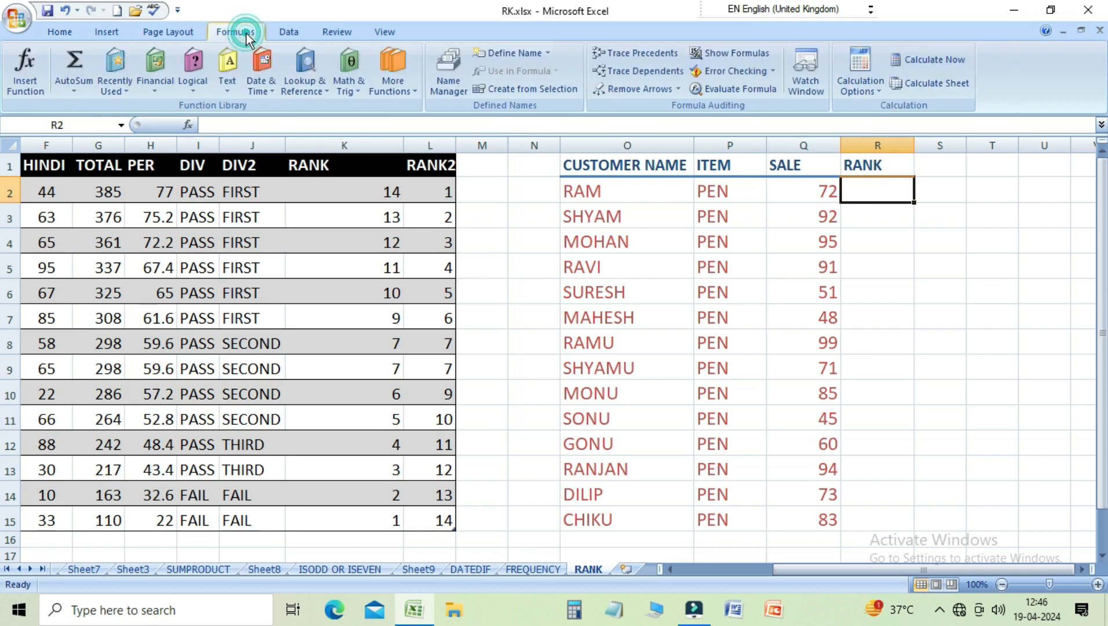
pyautogui.click(26, 74)
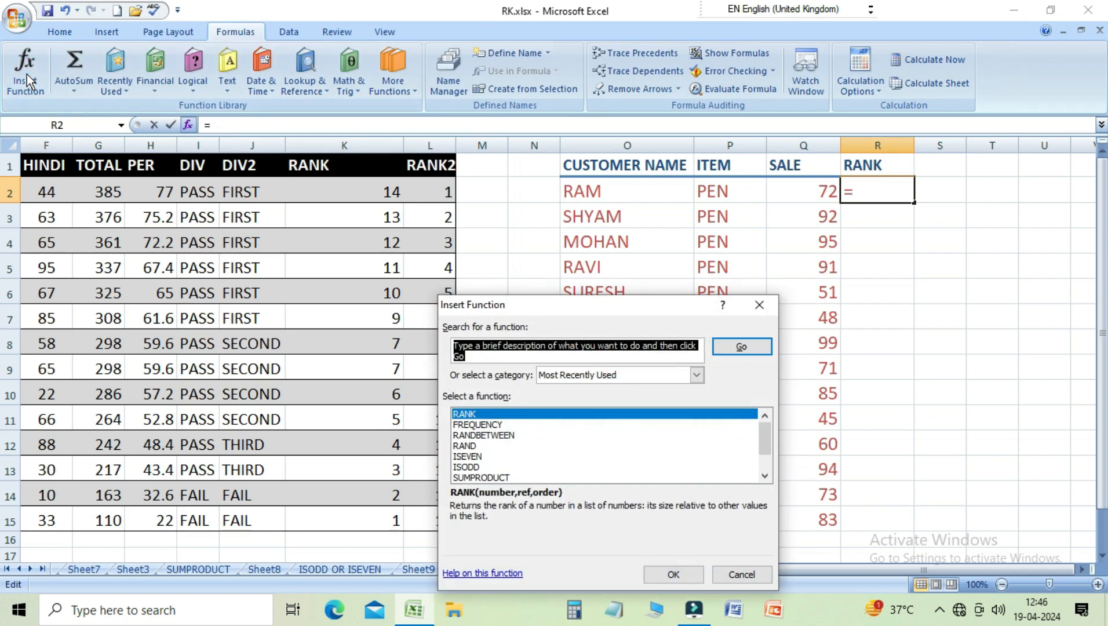
pyautogui.write('RANK')
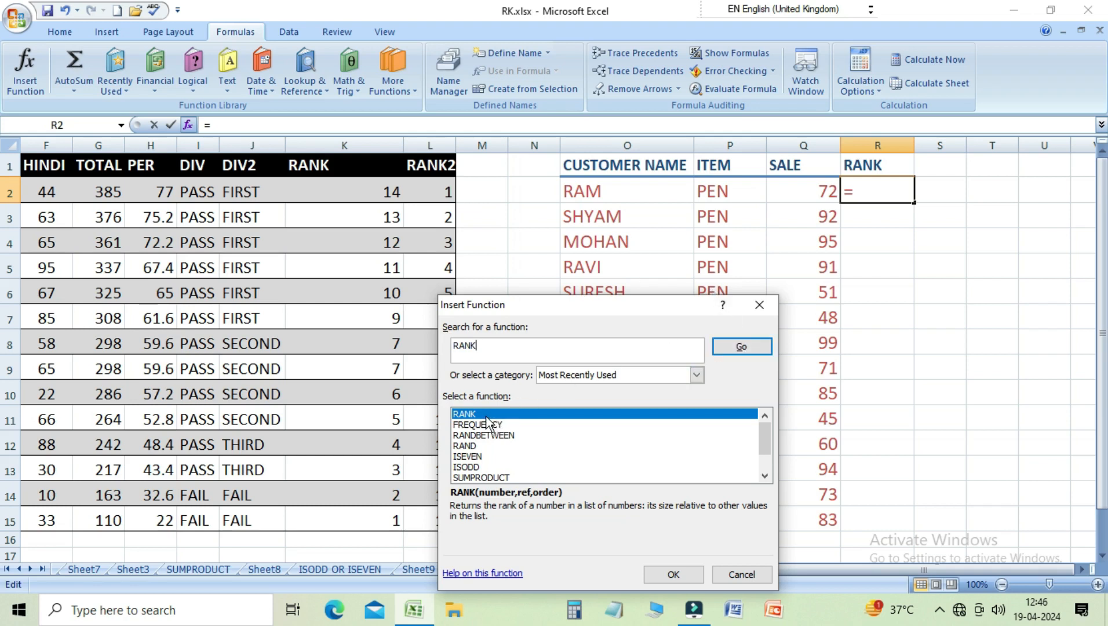
pyautogui.click(673, 575)
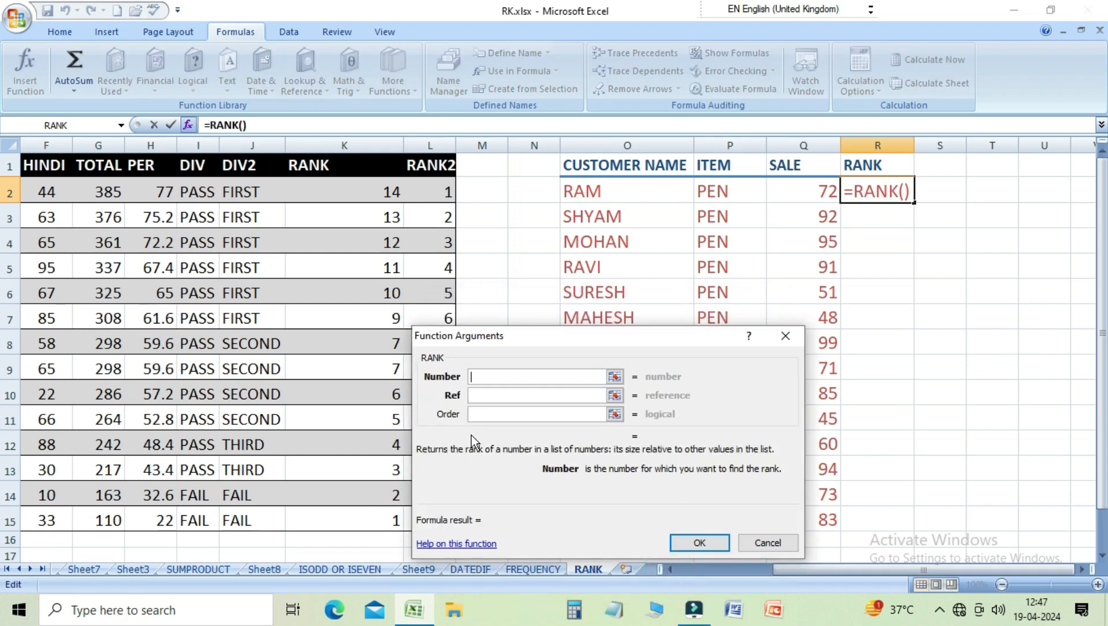
# Step: Rank Q2 against Q2:Q15 with the order left empty, and fill the formula down to R15
pyautogui.moveTo(525, 340); pyautogui.dragTo(259, 228)
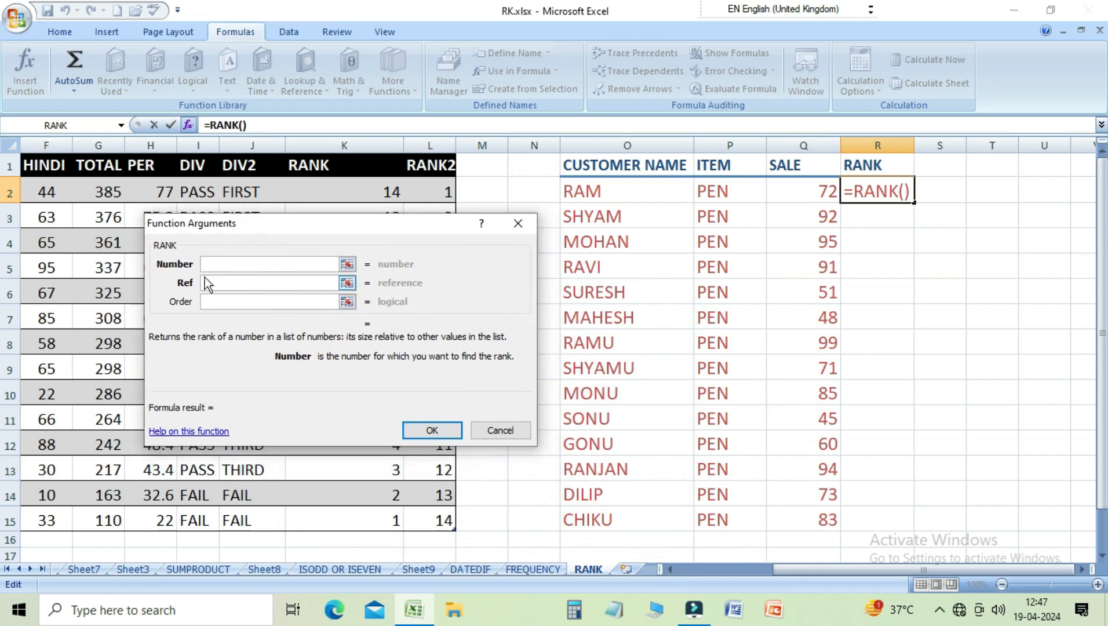
pyautogui.click(807, 192)
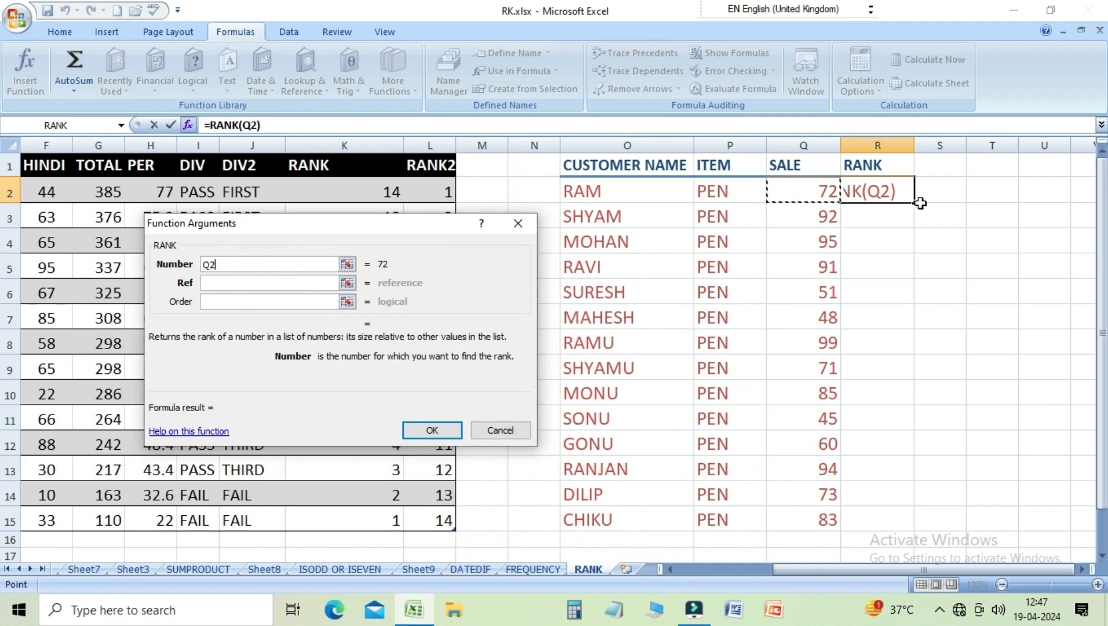
pyautogui.click(223, 284)
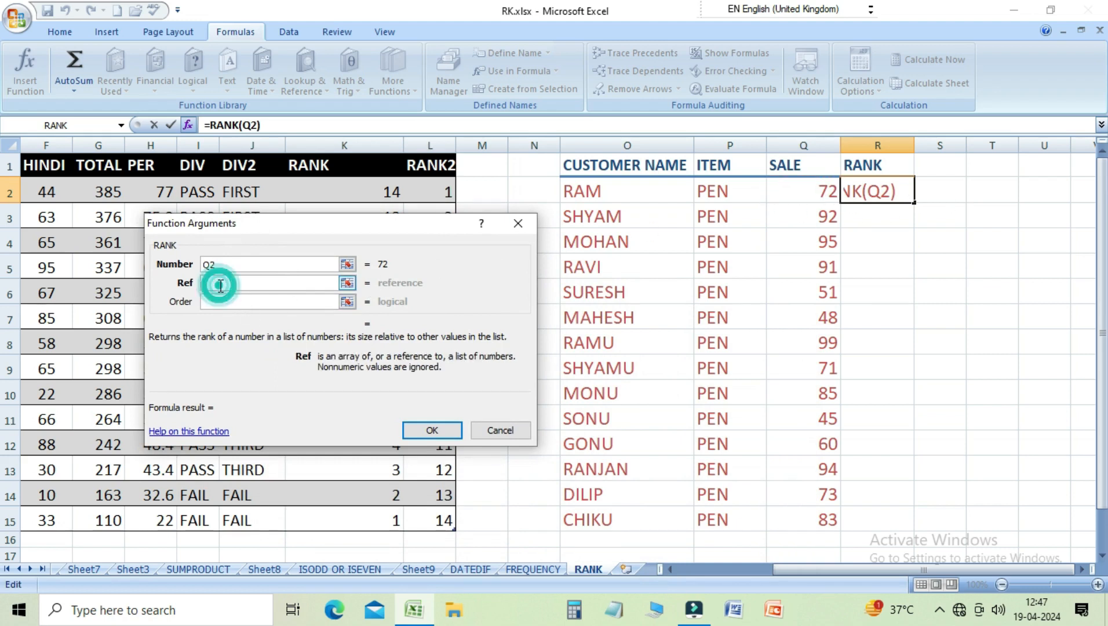
pyautogui.moveTo(811, 191); pyautogui.dragTo(794, 515)
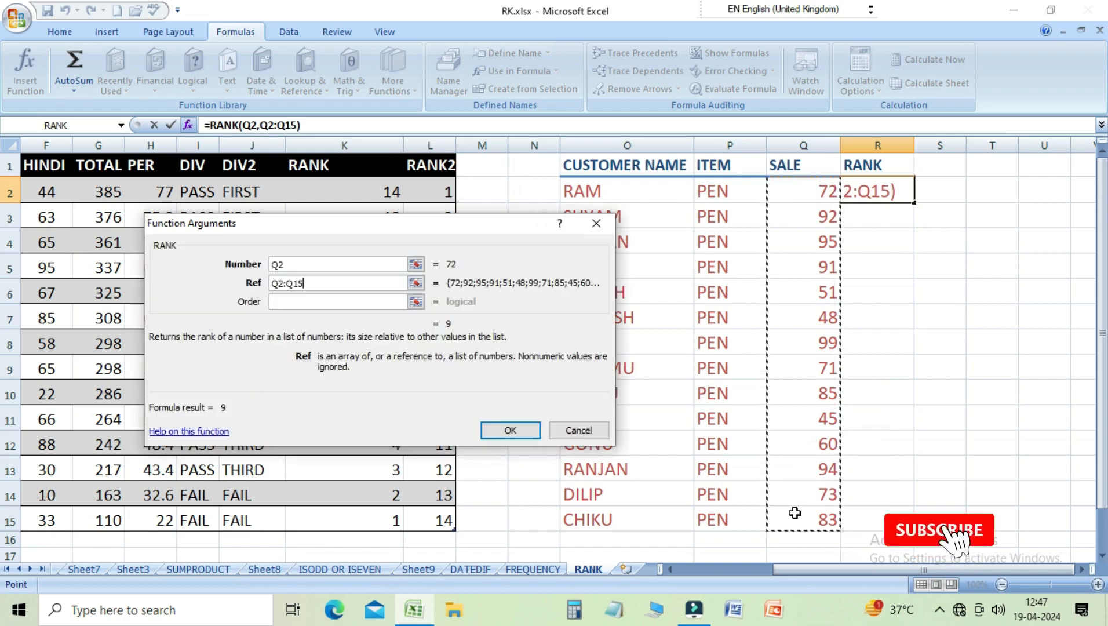
pyautogui.click(300, 297)
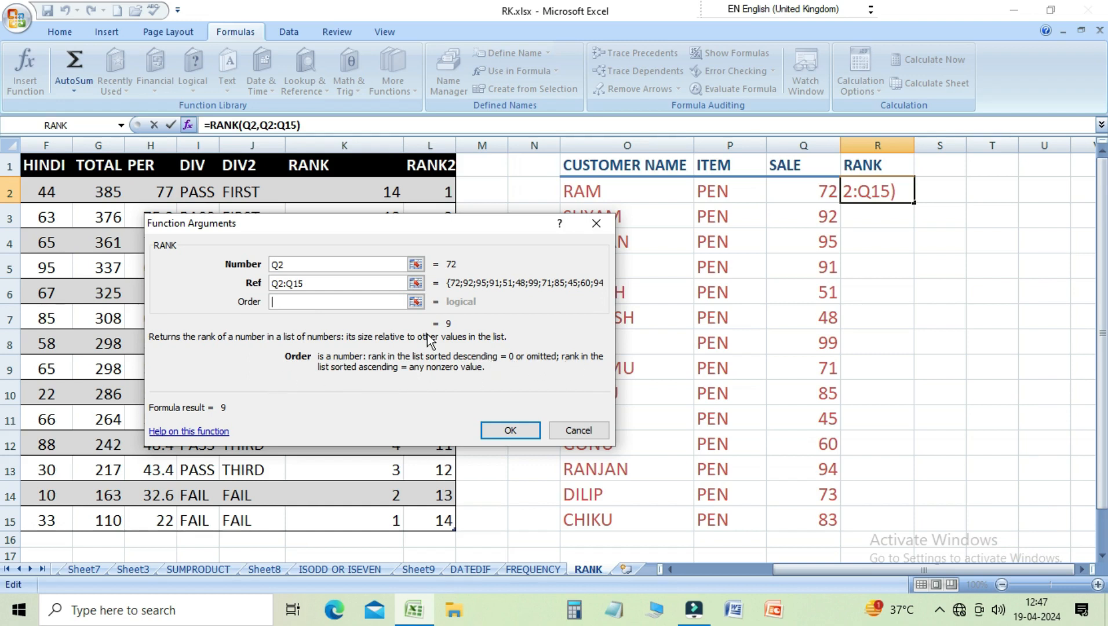
pyautogui.press('Return')
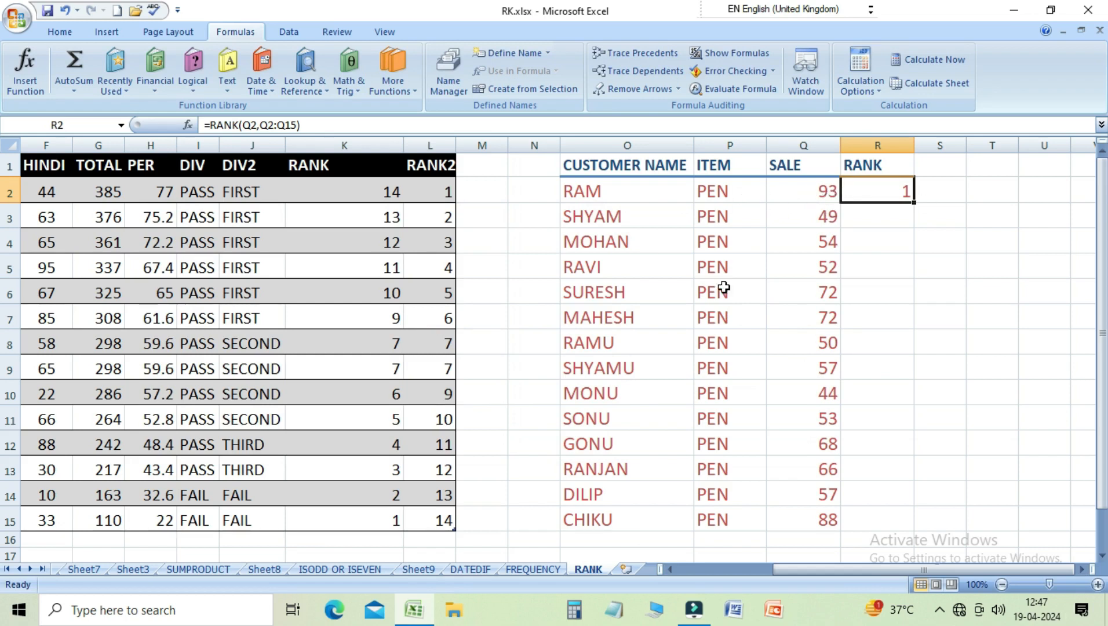
pyautogui.moveTo(916, 206); pyautogui.dragTo(909, 524)
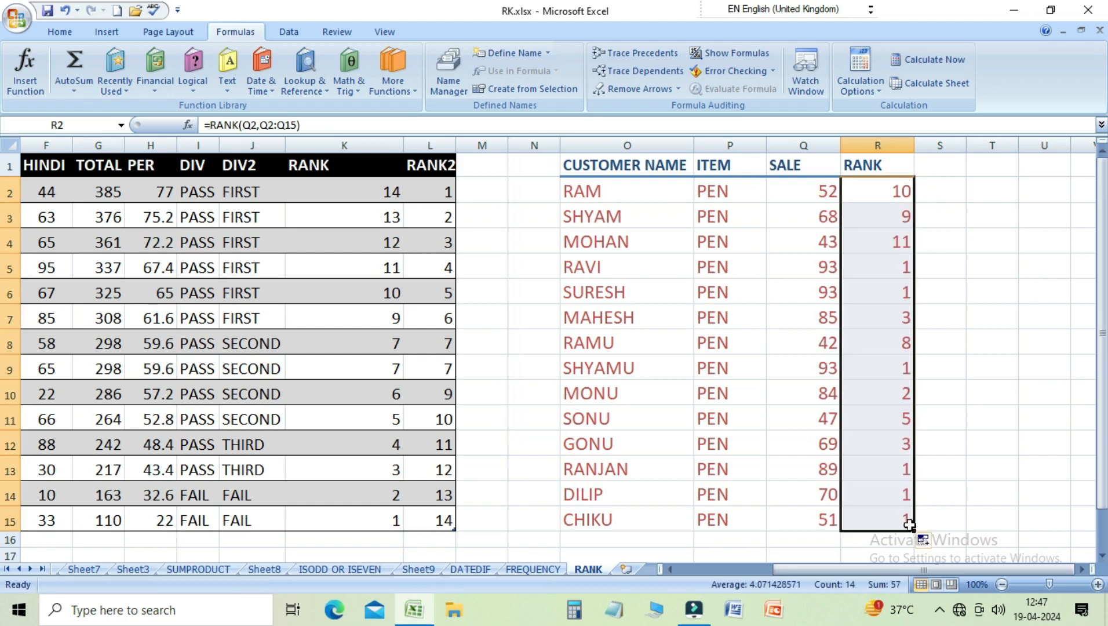
# Step: Check the reference ranges of the copied RANK formulas in R5, R6, R9, R13 and R14
pyautogui.click(897, 291)
pyautogui.click(889, 273)
pyautogui.click(895, 294)
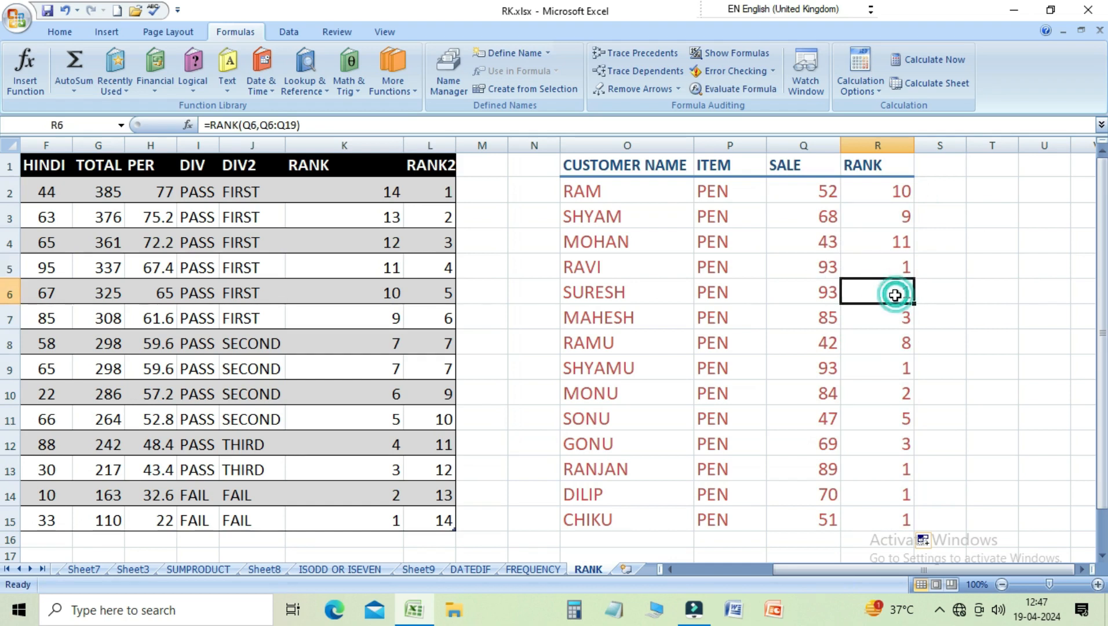
pyautogui.click(898, 373)
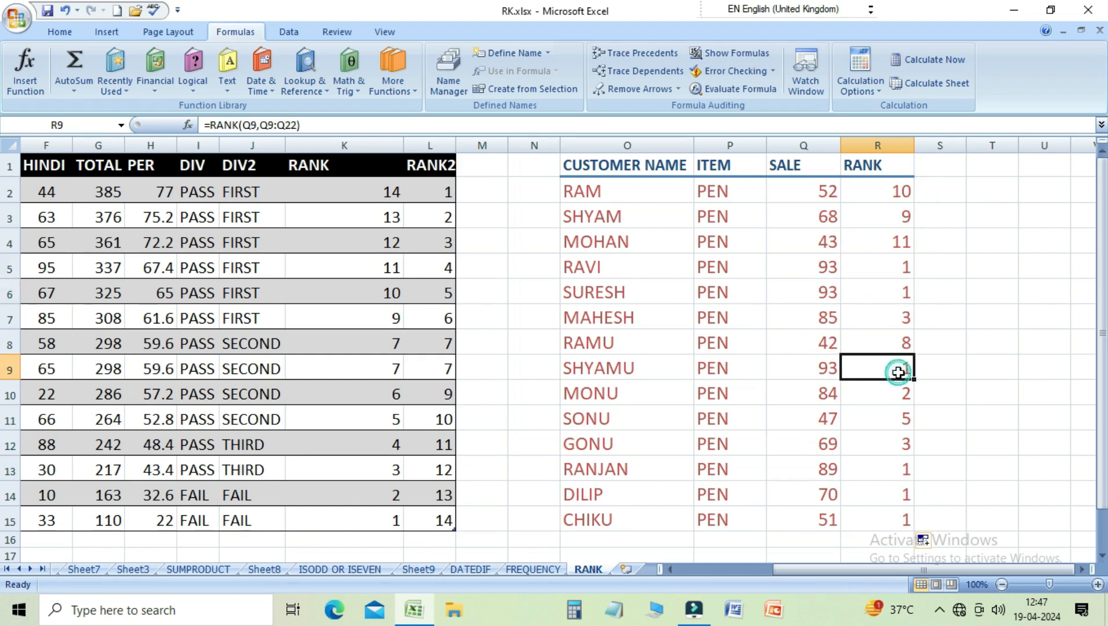
pyautogui.click(895, 470)
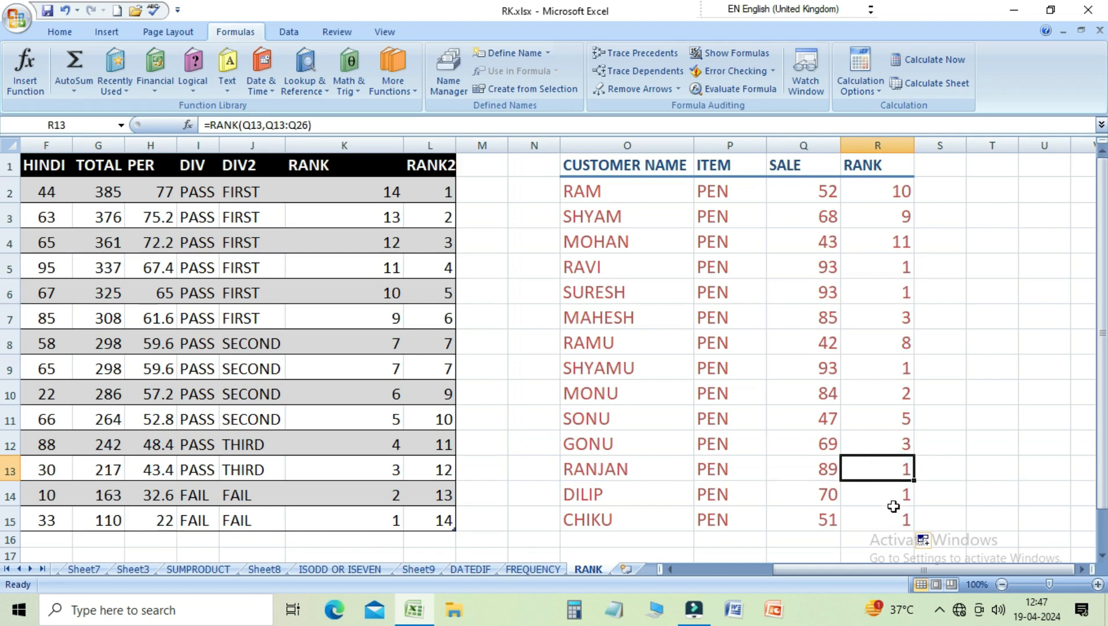
pyautogui.click(881, 485)
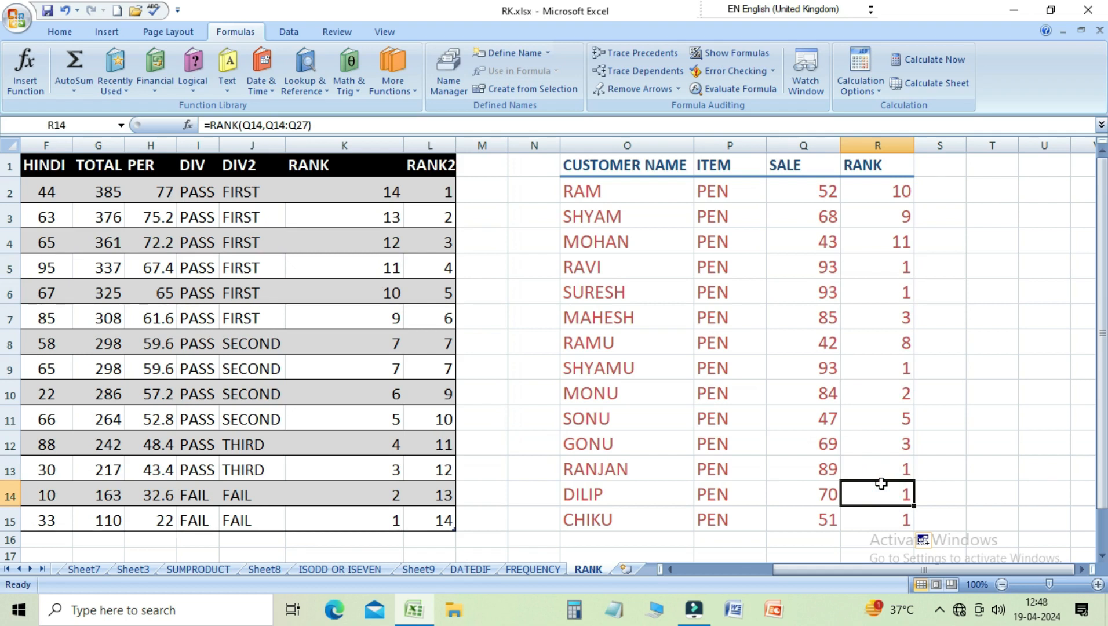
# Step: Make the R2 formula's reference range absolute as $Q$2:$Q$15 and fill it down to R15
pyautogui.click(879, 197)
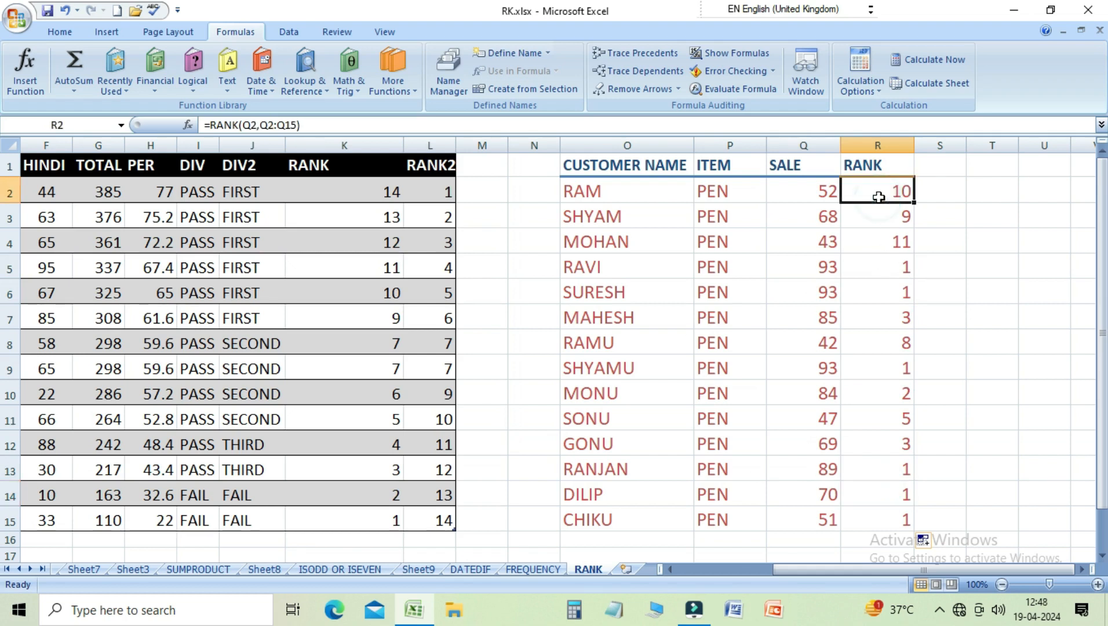
pyautogui.doubleClick(879, 197)
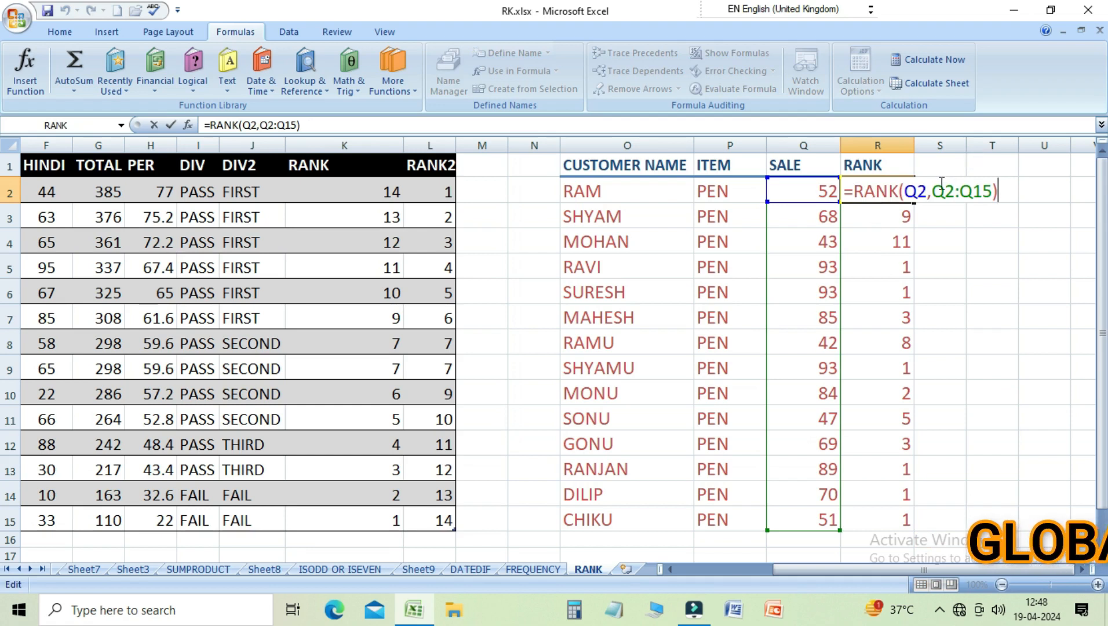
pyautogui.moveTo(933, 191); pyautogui.dragTo(992, 191)
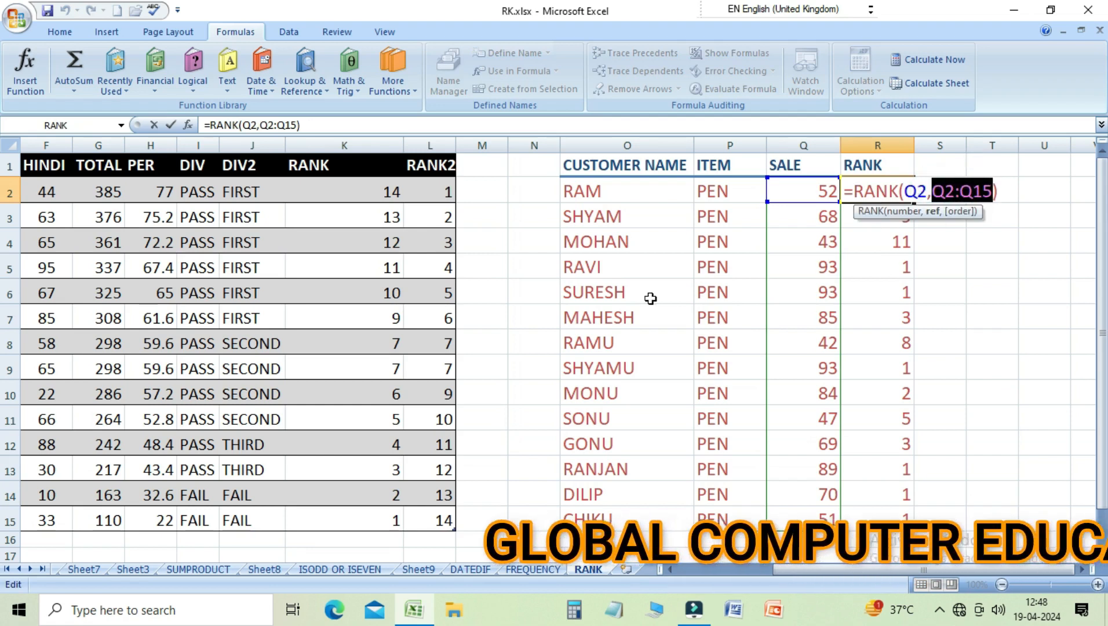
pyautogui.press('F4')
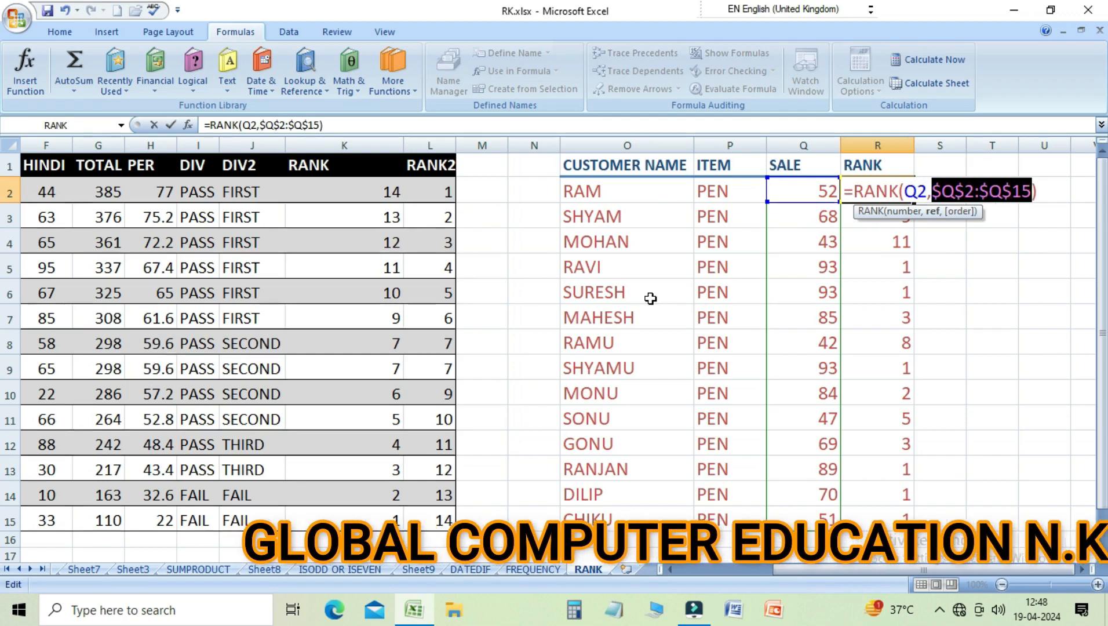
pyautogui.press('Return')
pyautogui.click(872, 191)
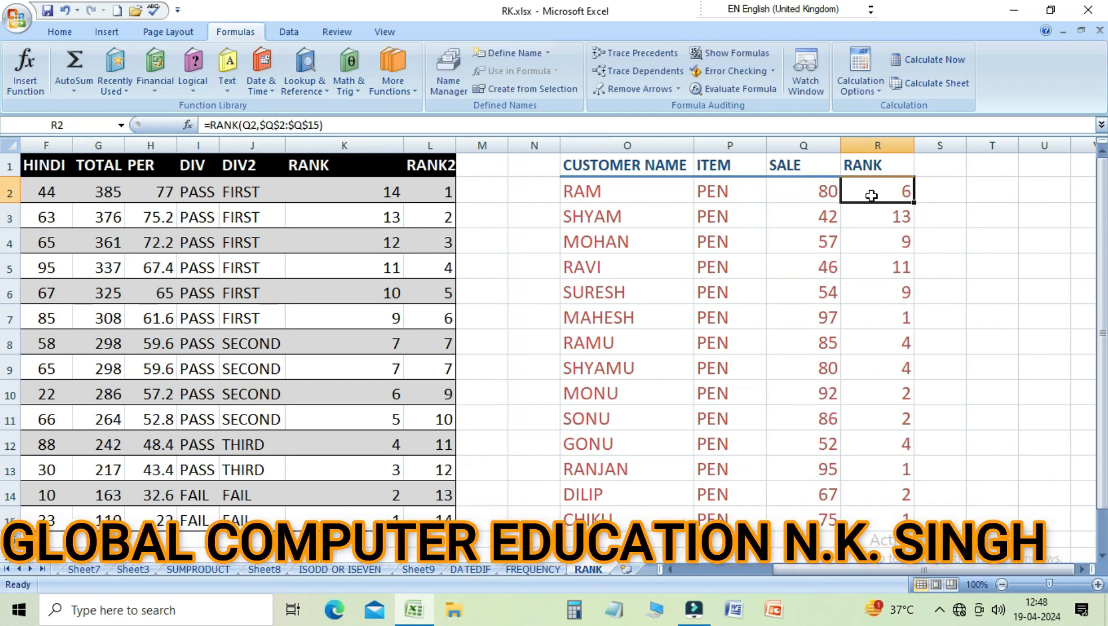
pyautogui.moveTo(916, 205); pyautogui.dragTo(912, 522)
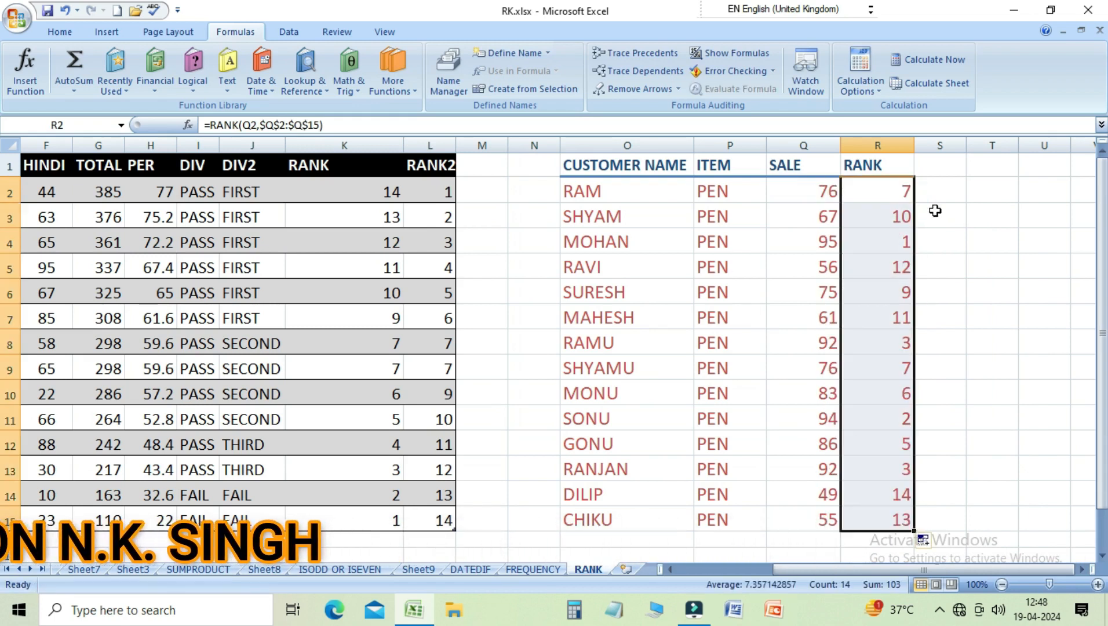
# Step: Check the RANK formulas in R2 to R4 and R11, and the customer name in row 4
pyautogui.click(883, 190)
pyautogui.click(892, 217)
pyautogui.click(894, 243)
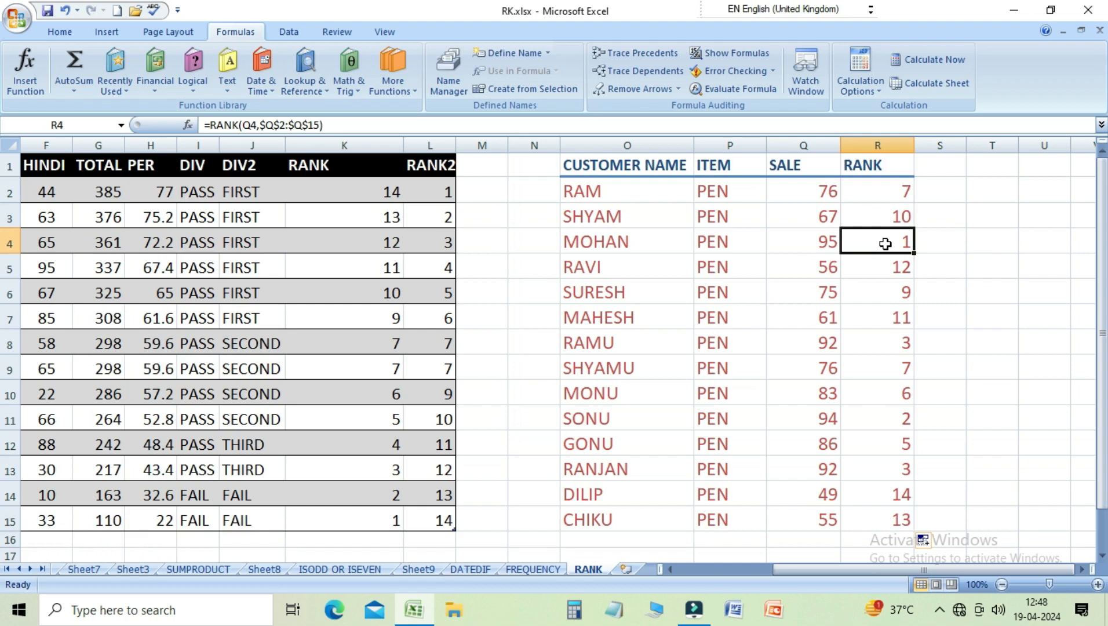
pyautogui.click(884, 420)
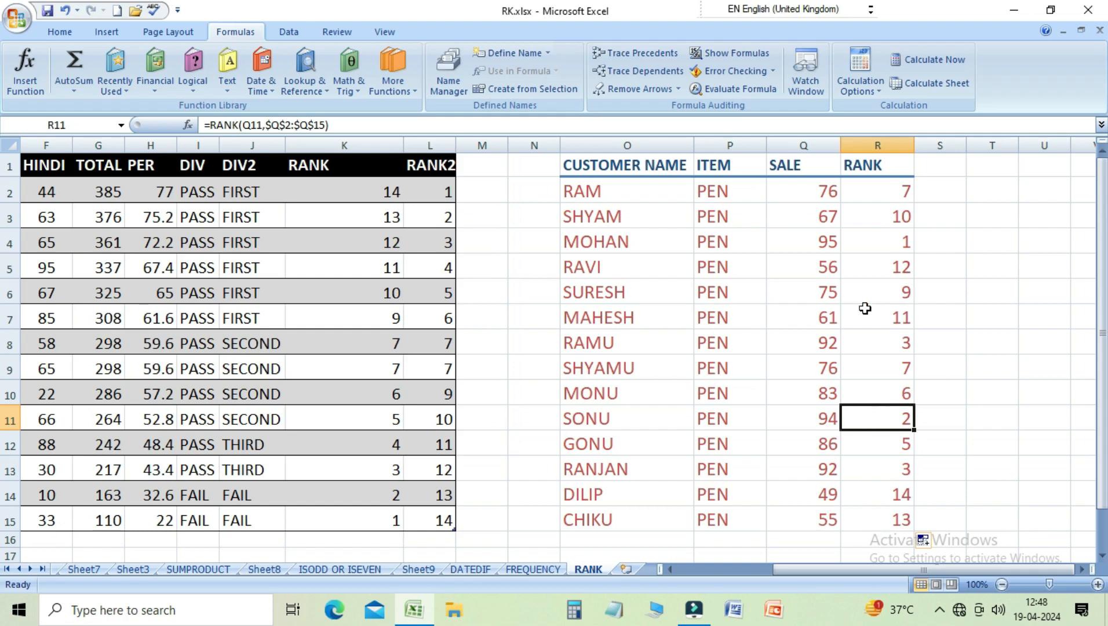
pyautogui.click(881, 247)
pyautogui.click(587, 253)
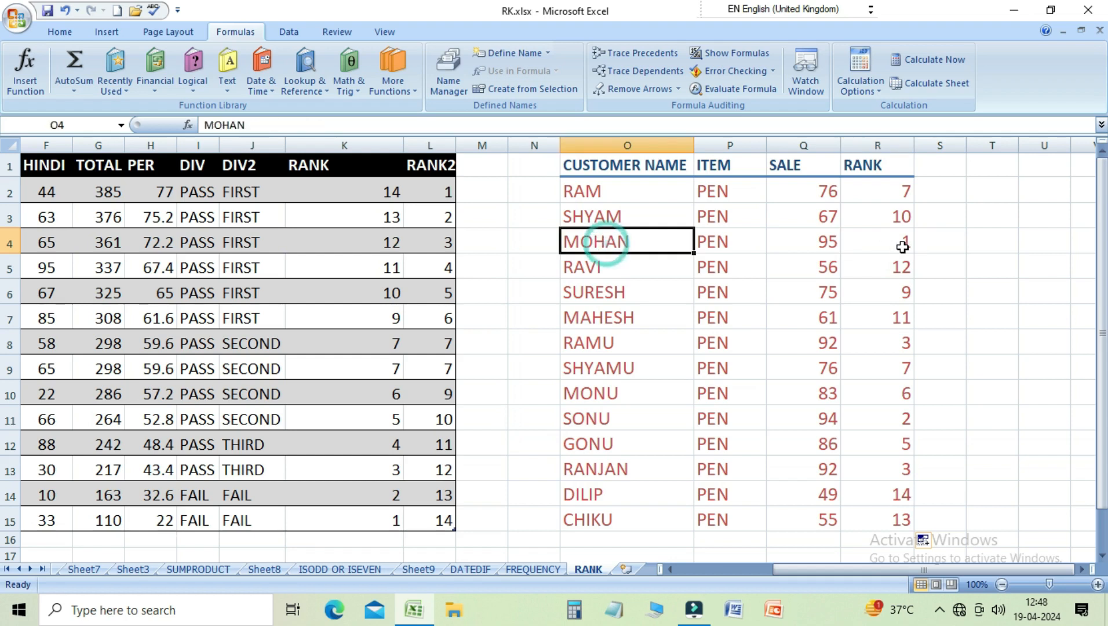
# Step: Sort the customer sales table by RANK from largest to smallest, expanding the selection beyond R2:R15
pyautogui.moveTo(894, 195); pyautogui.dragTo(897, 520)
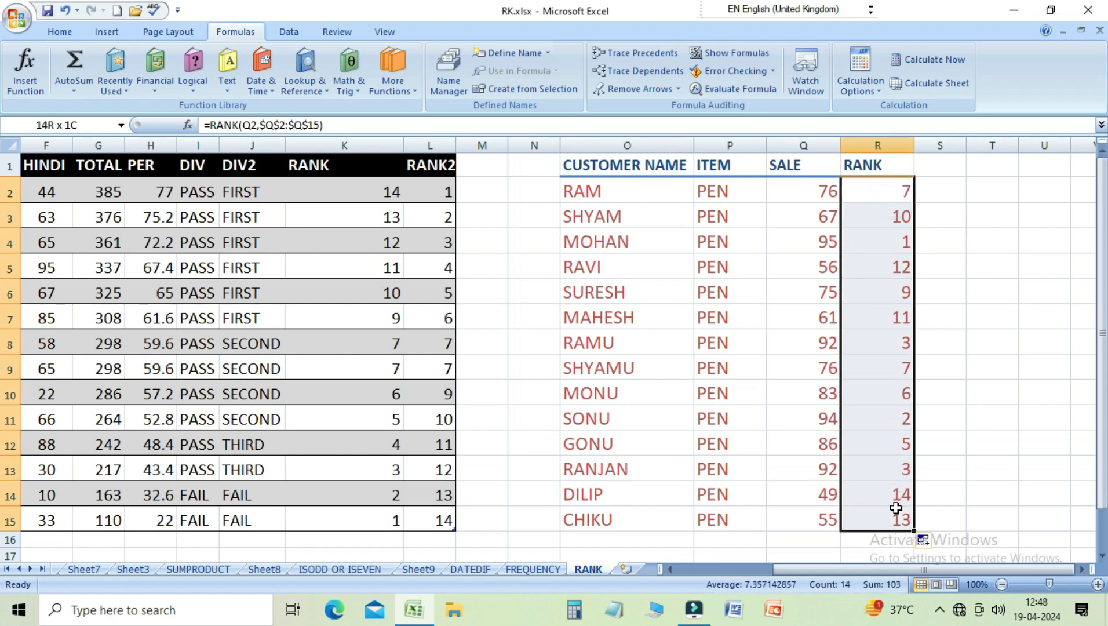
pyautogui.click(61, 34)
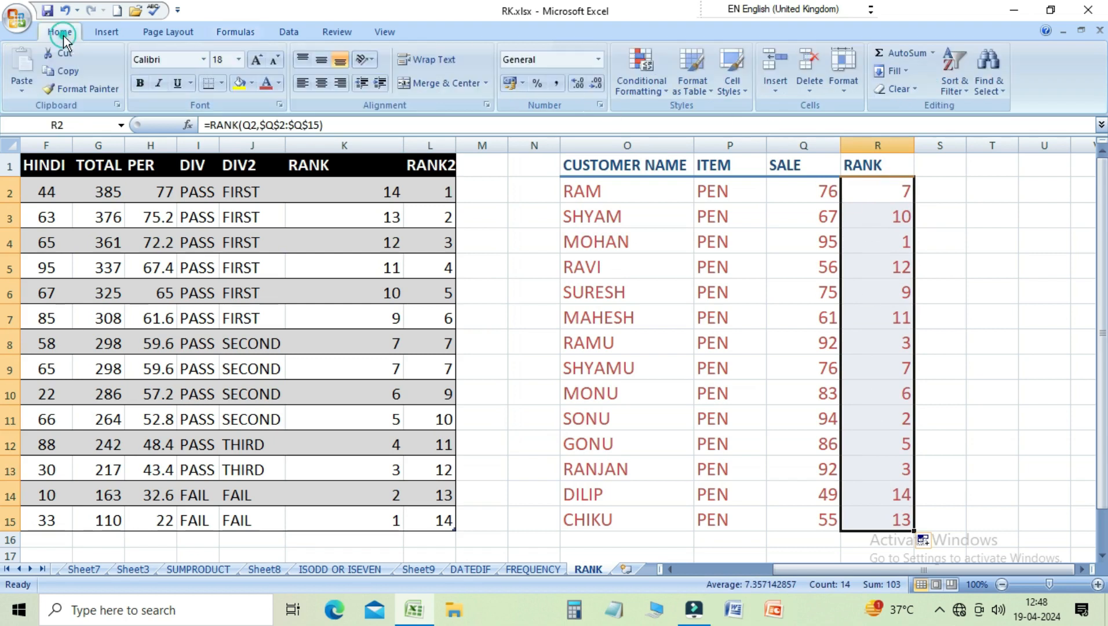
pyautogui.click(955, 87)
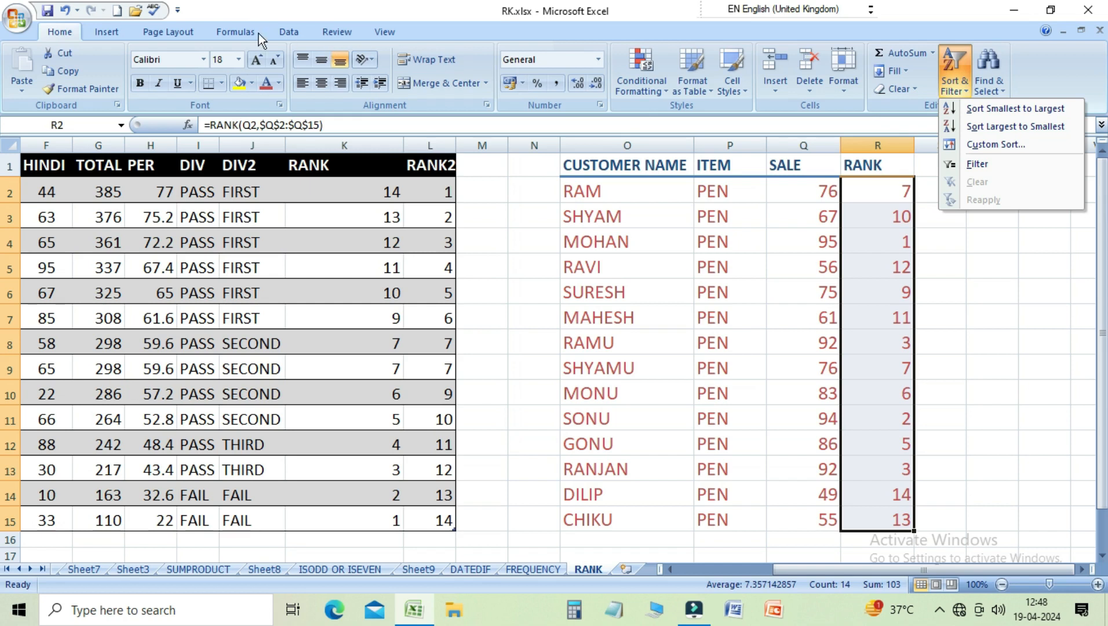
pyautogui.click(285, 30)
pyautogui.click(389, 81)
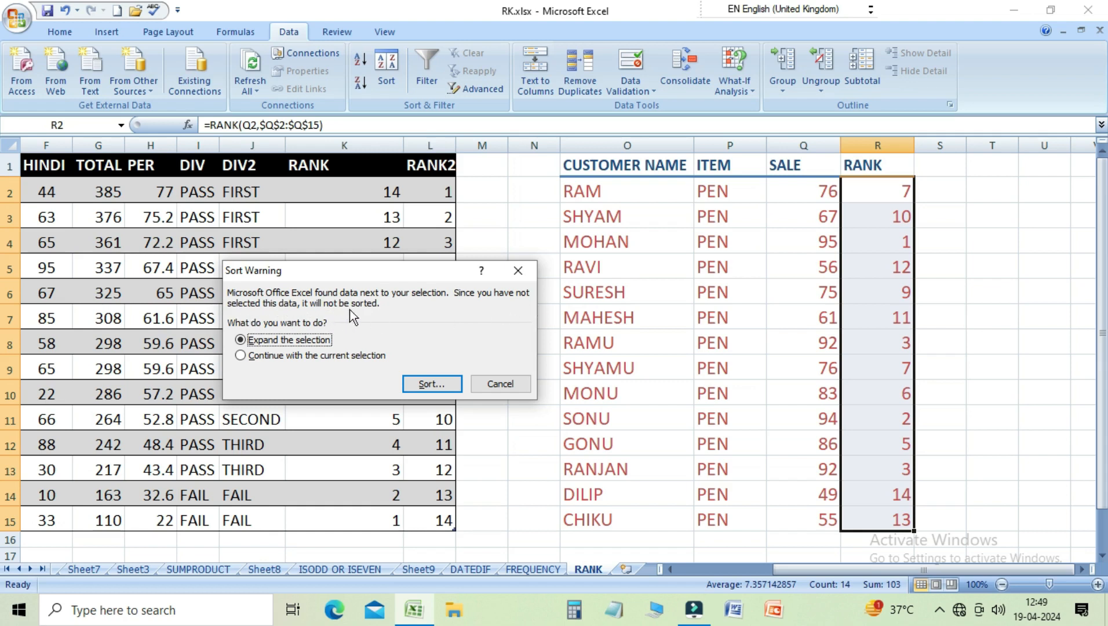
pyautogui.click(421, 384)
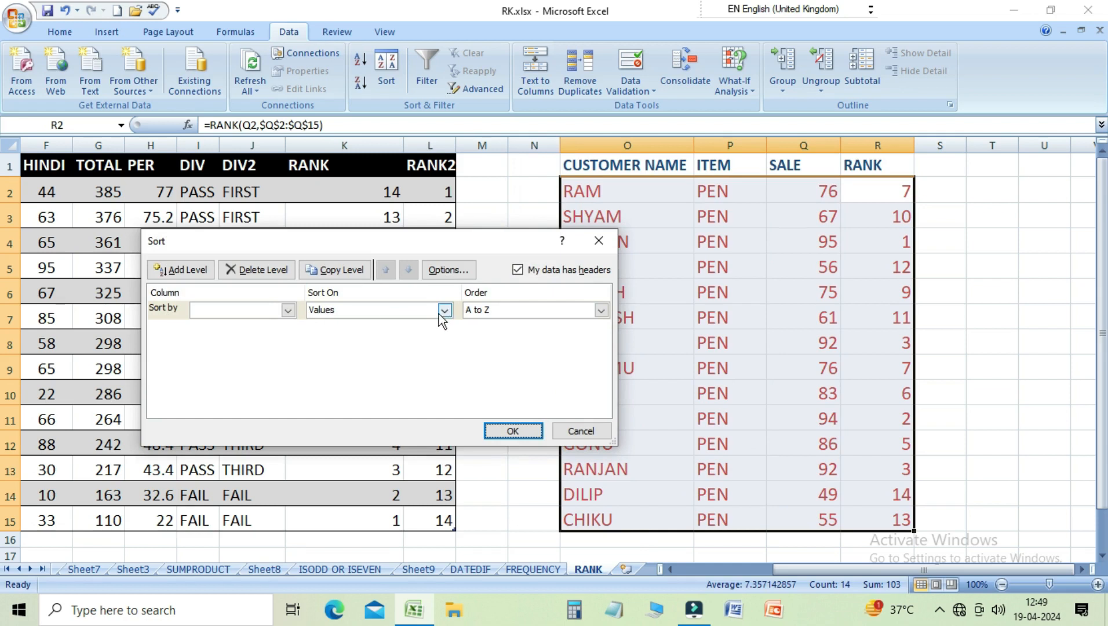
pyautogui.click(602, 311)
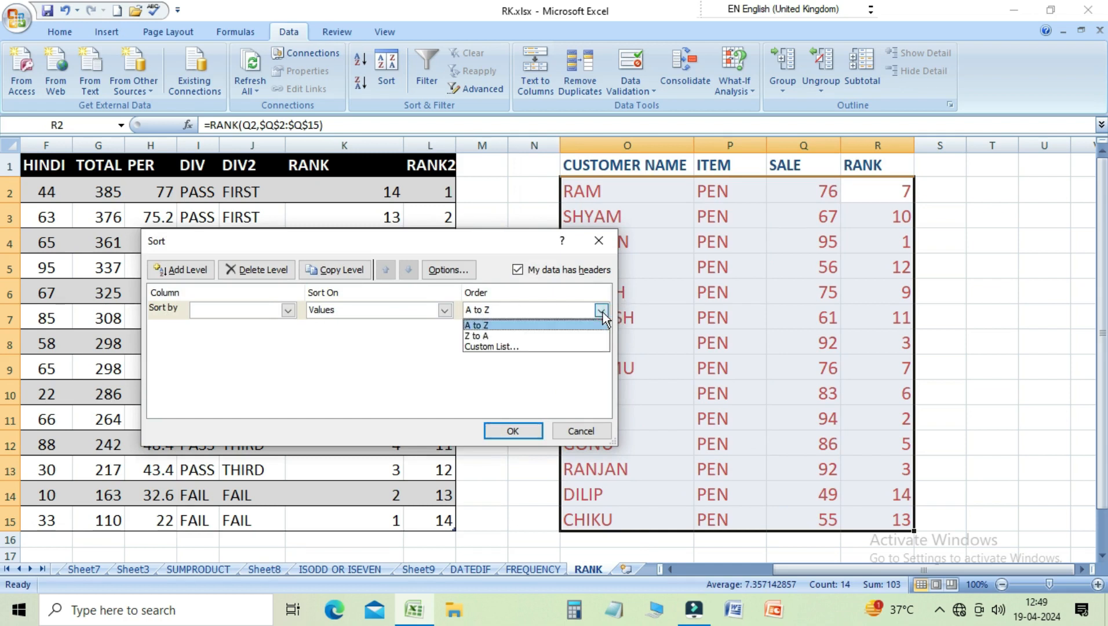
pyautogui.click(493, 336)
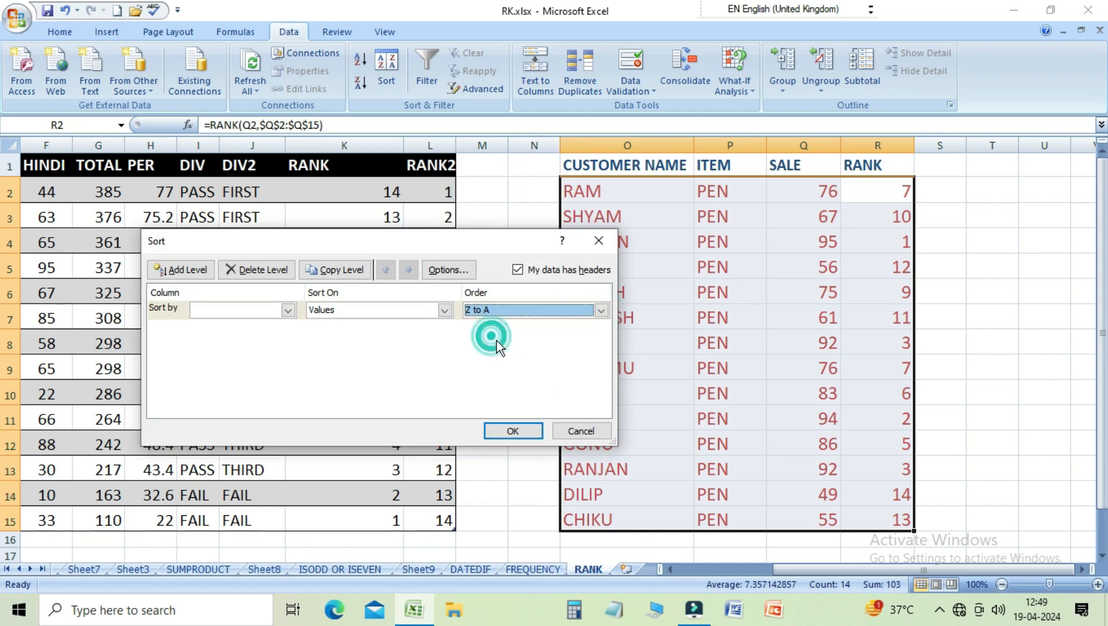
pyautogui.click(288, 311)
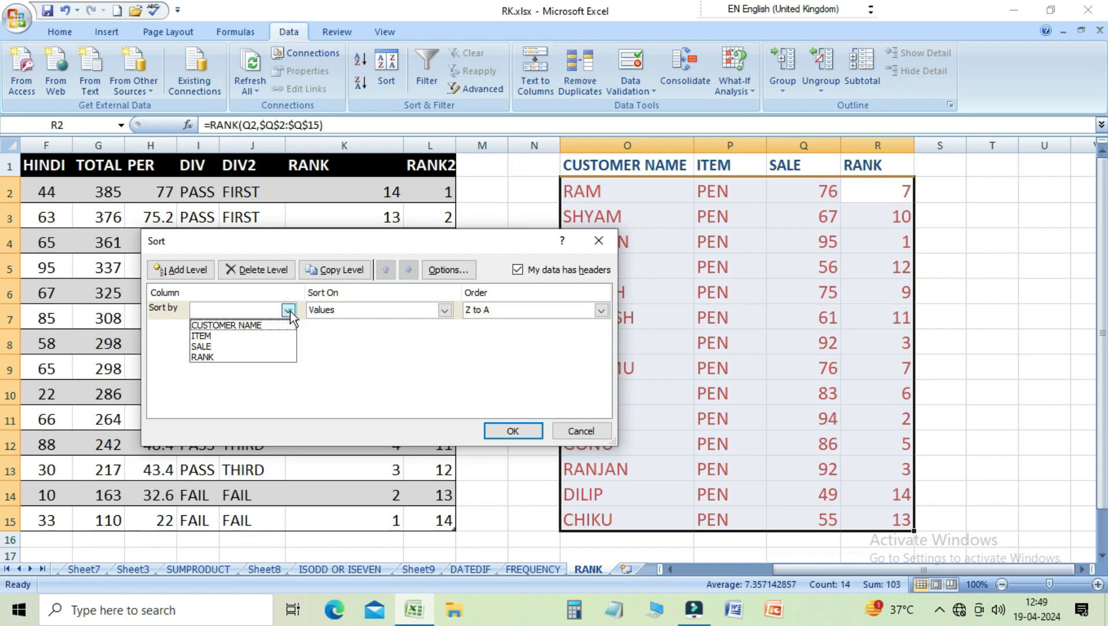
pyautogui.click(220, 359)
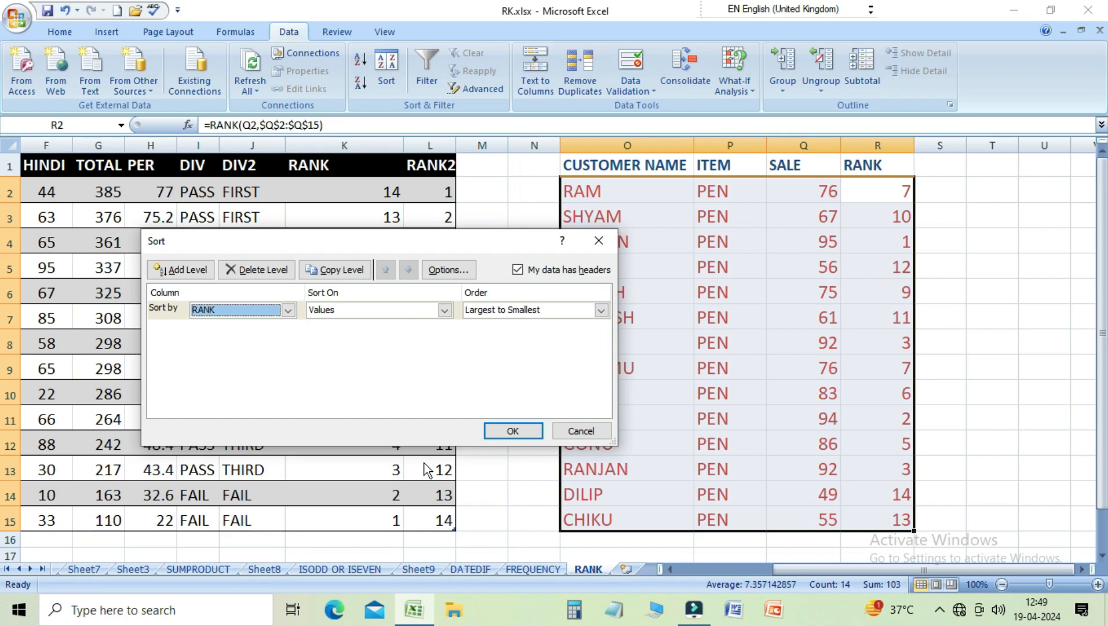
pyautogui.click(508, 433)
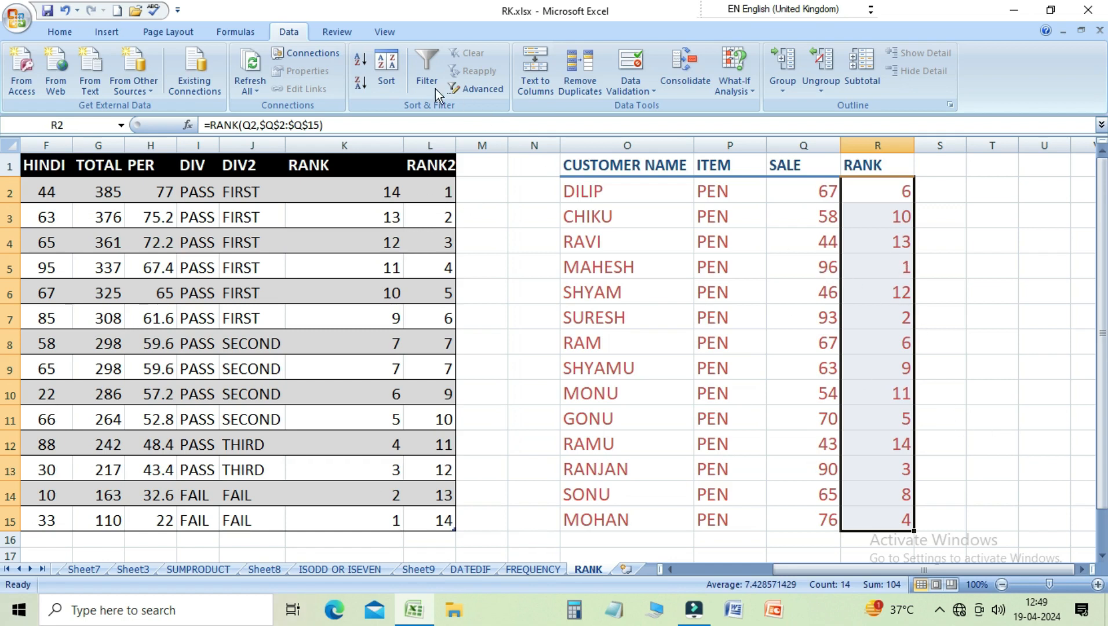
# Step: Reopen the sort settings for the customer table's RANK values
pyautogui.click(392, 72)
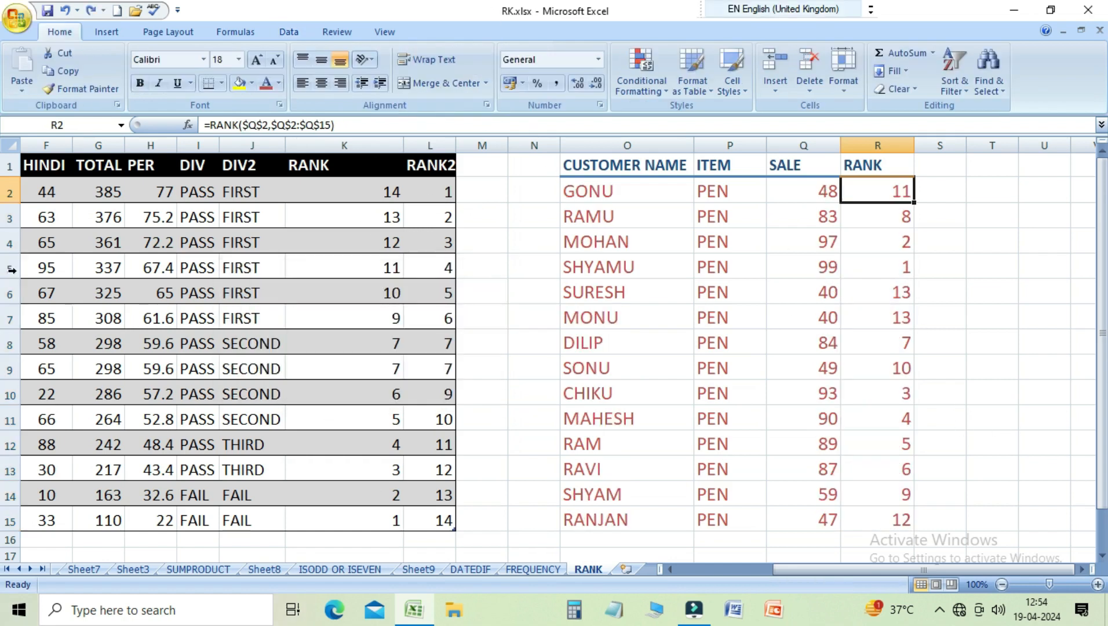